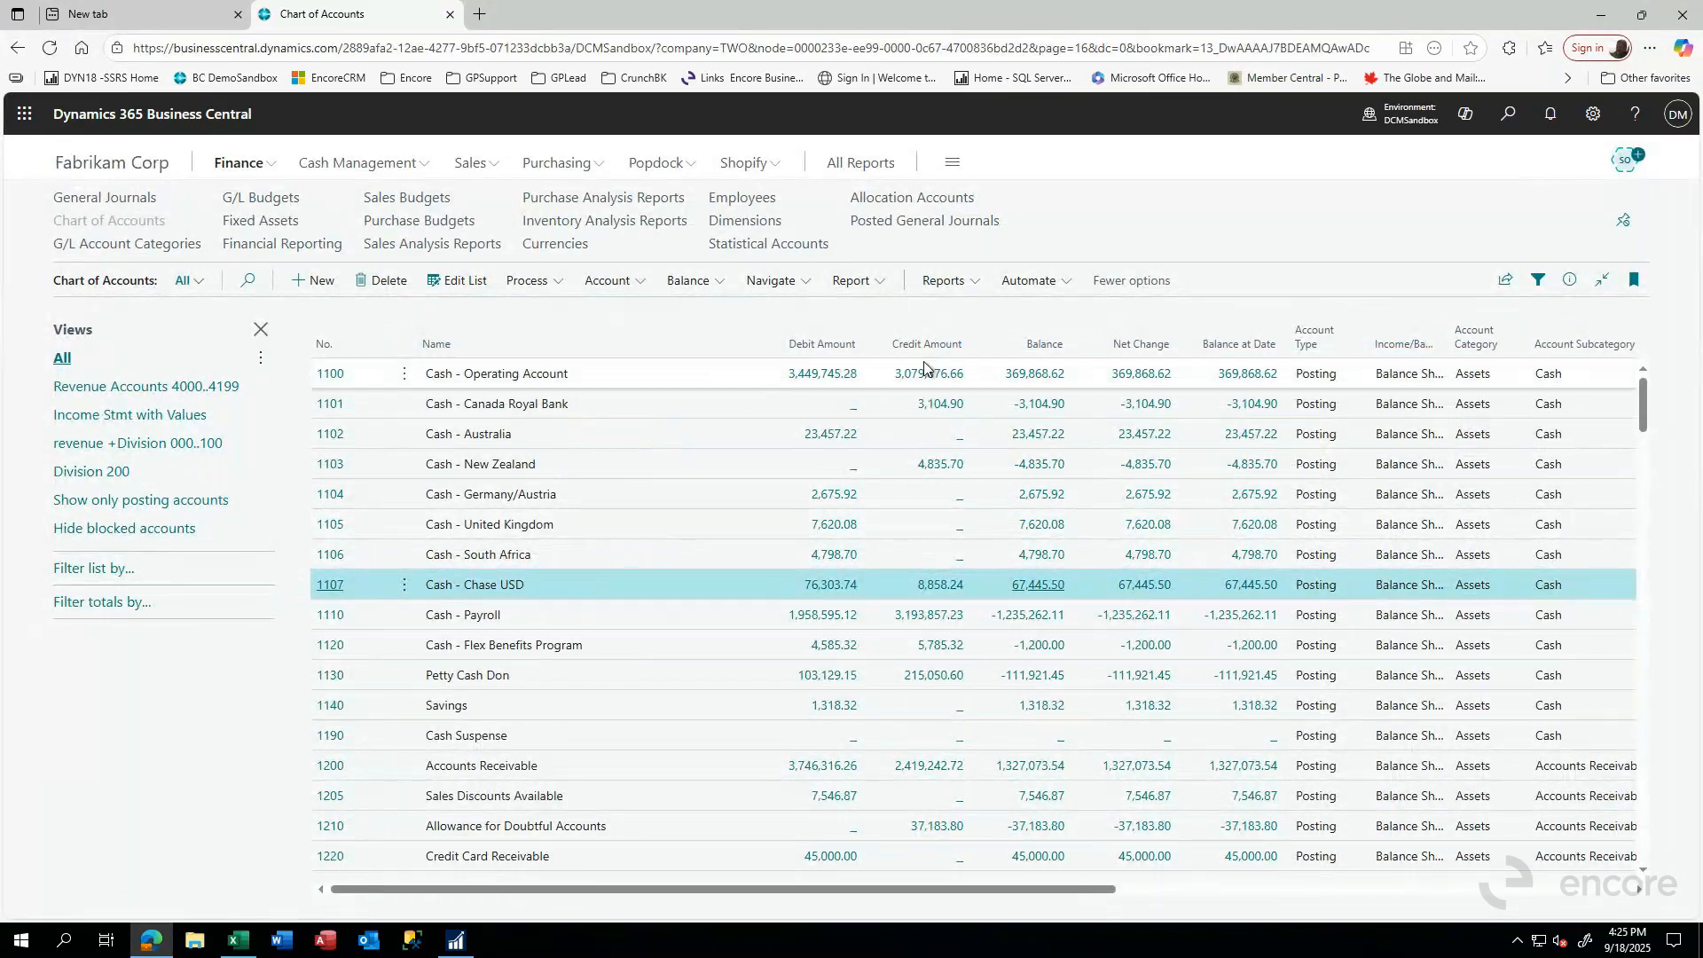
- Switch to Microsoft Dynamics GP and load the Cash revalue option in the Multicurrency Revaluation routine
click(454, 938)
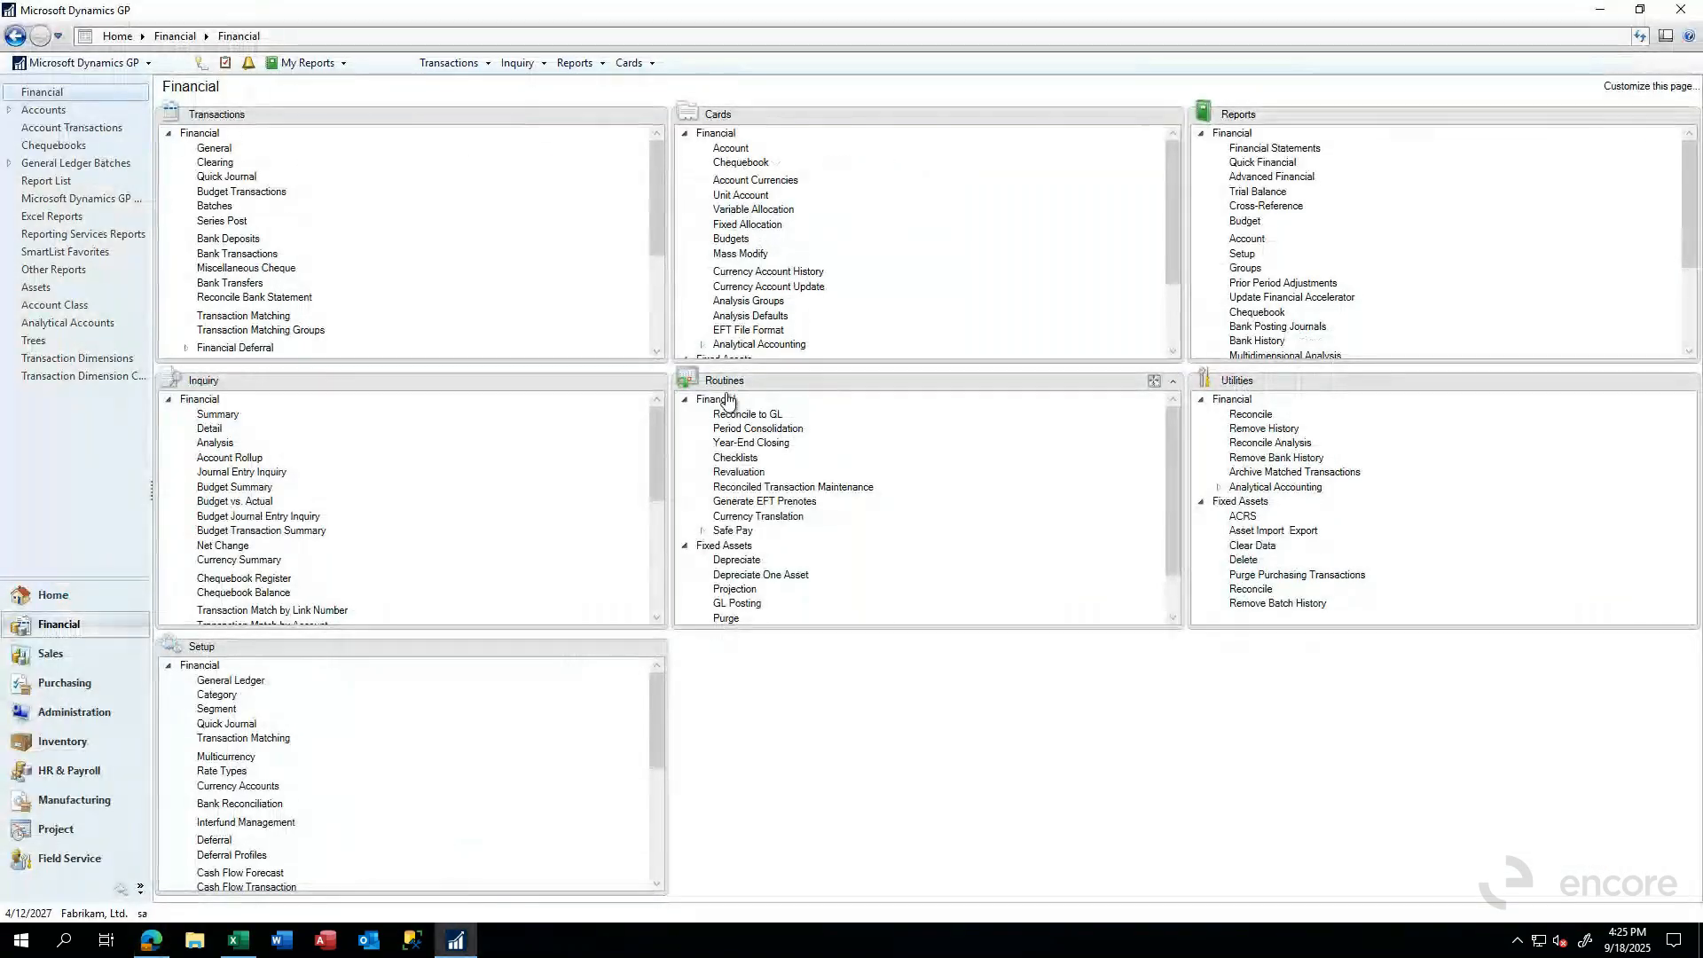
click(743, 472)
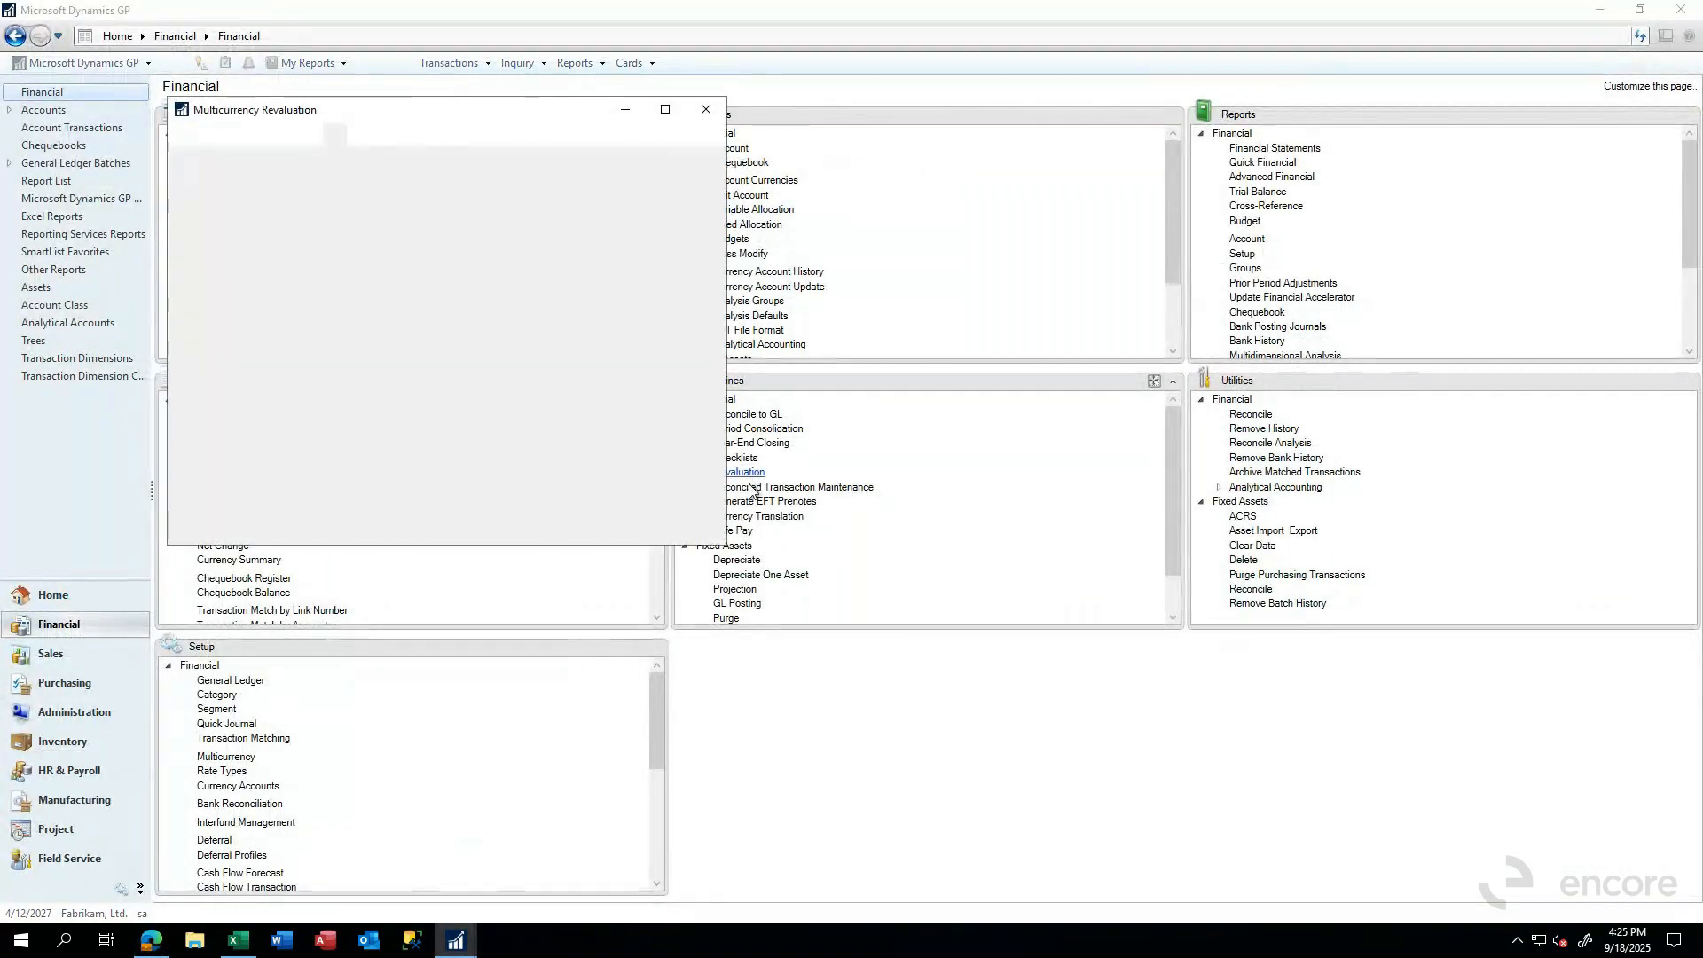
click(409, 225)
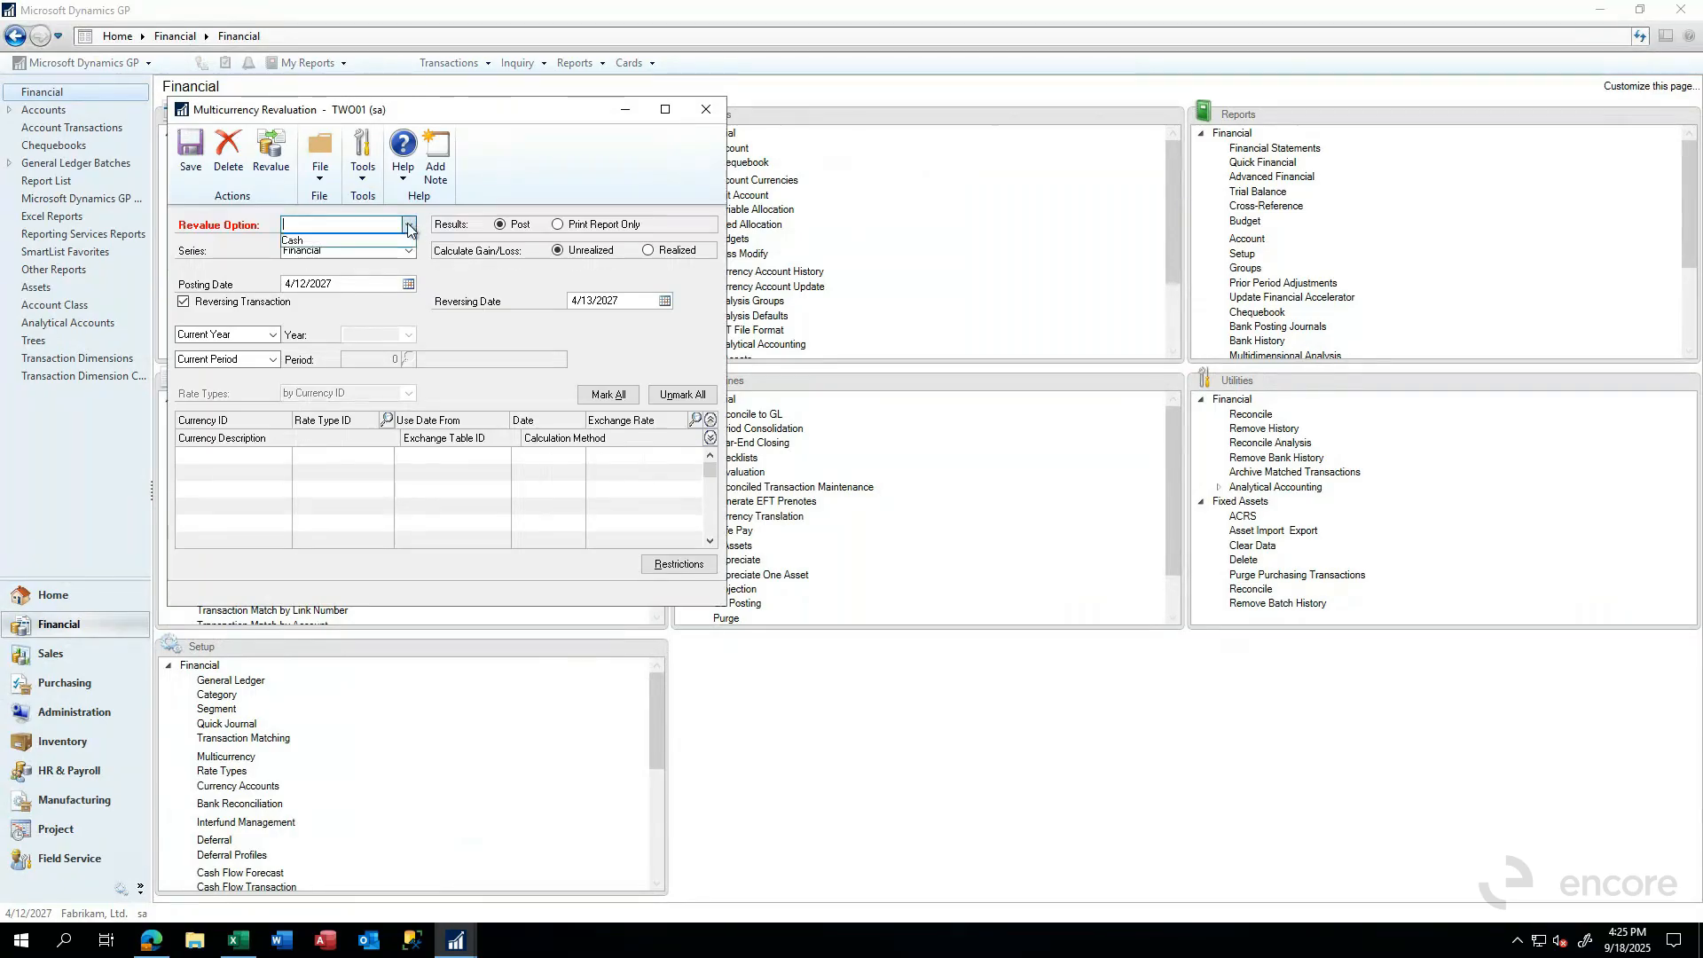
click(320, 240)
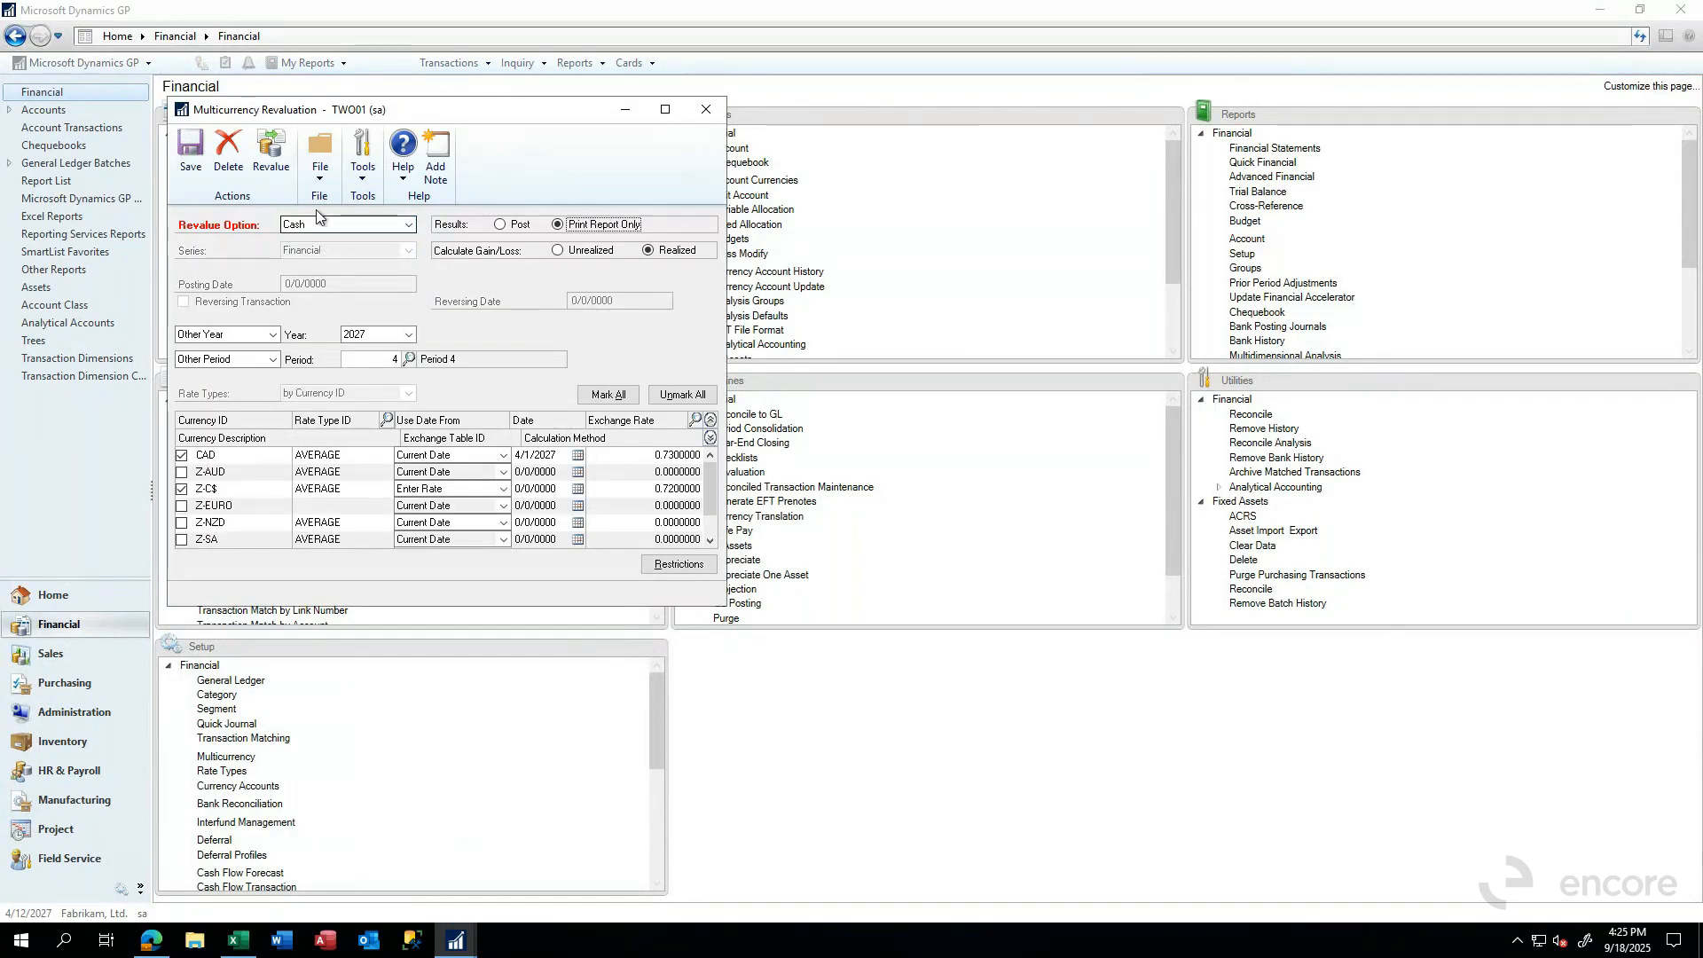
- Review the Cash option's restrictions, and run its print-only revaluation report to the screen with gain/loss calculated as Unrealized
click(672, 564)
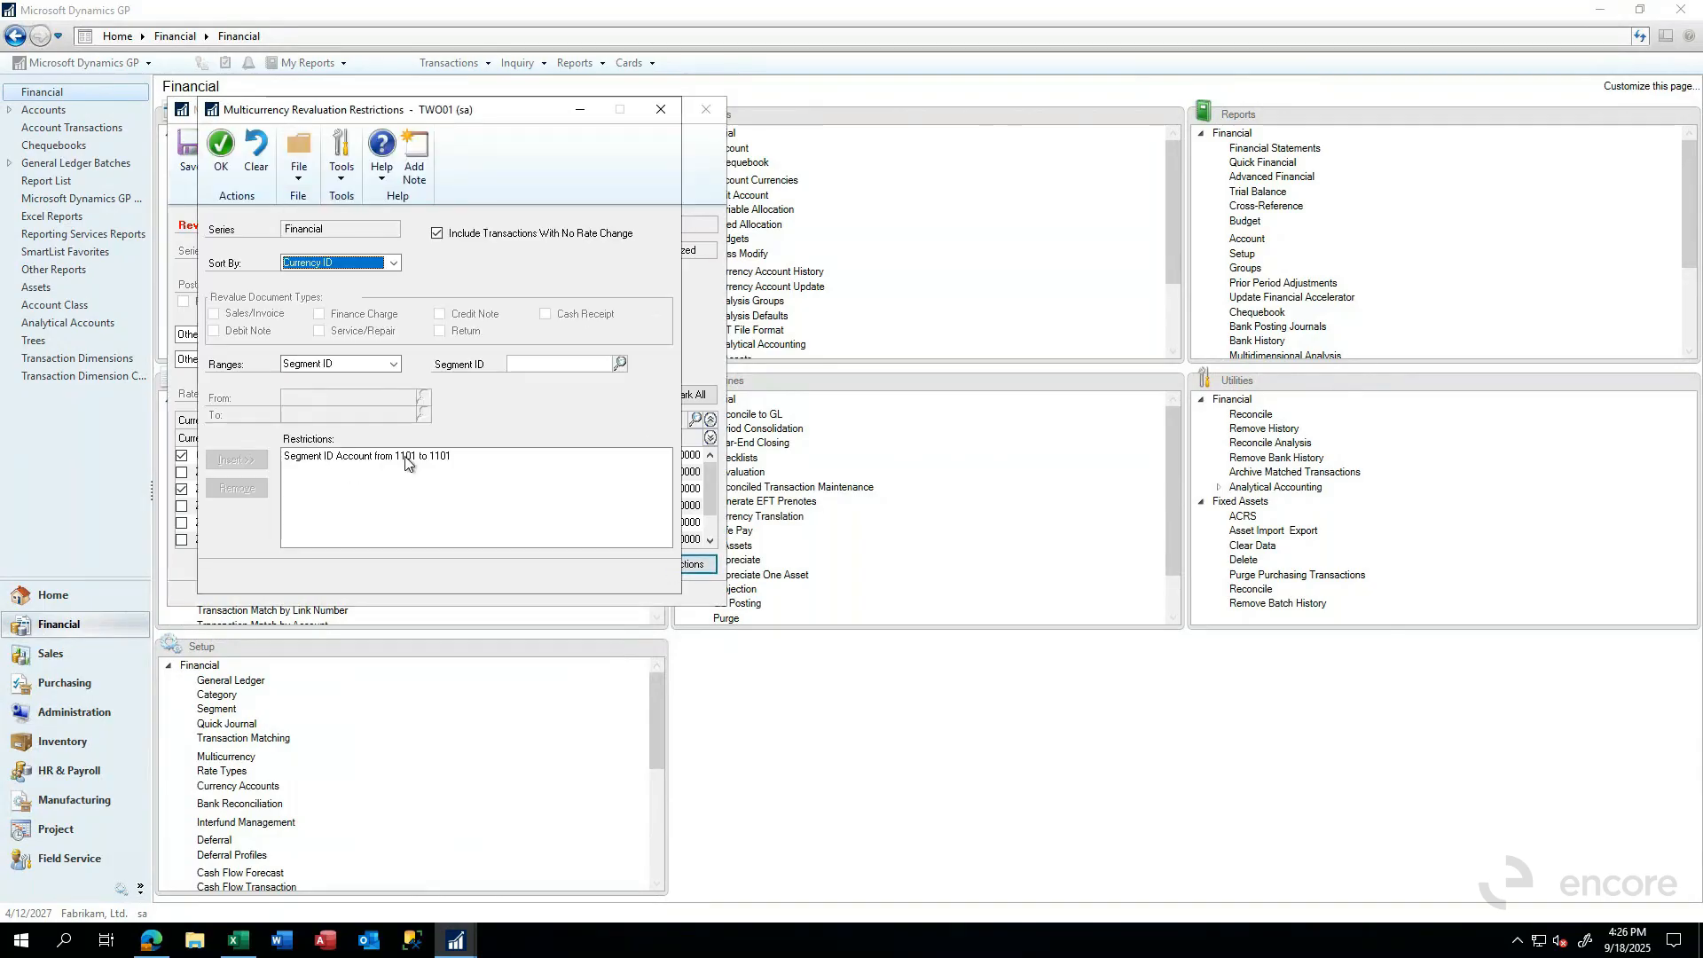
click(657, 109)
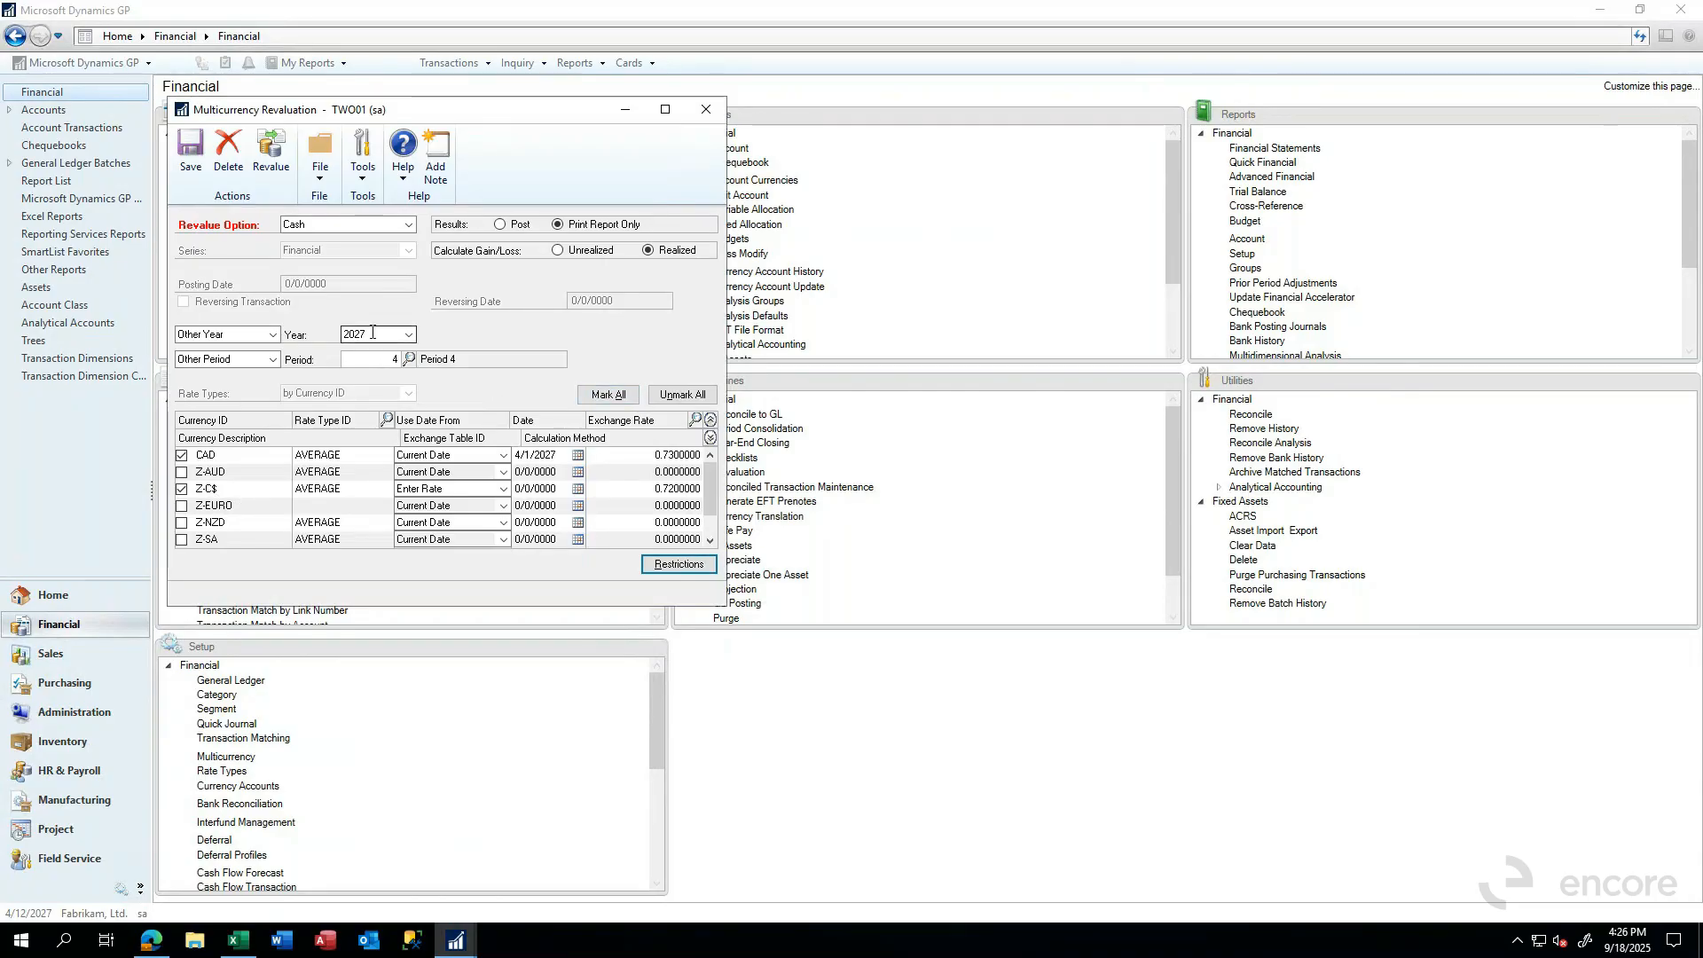
click(591, 254)
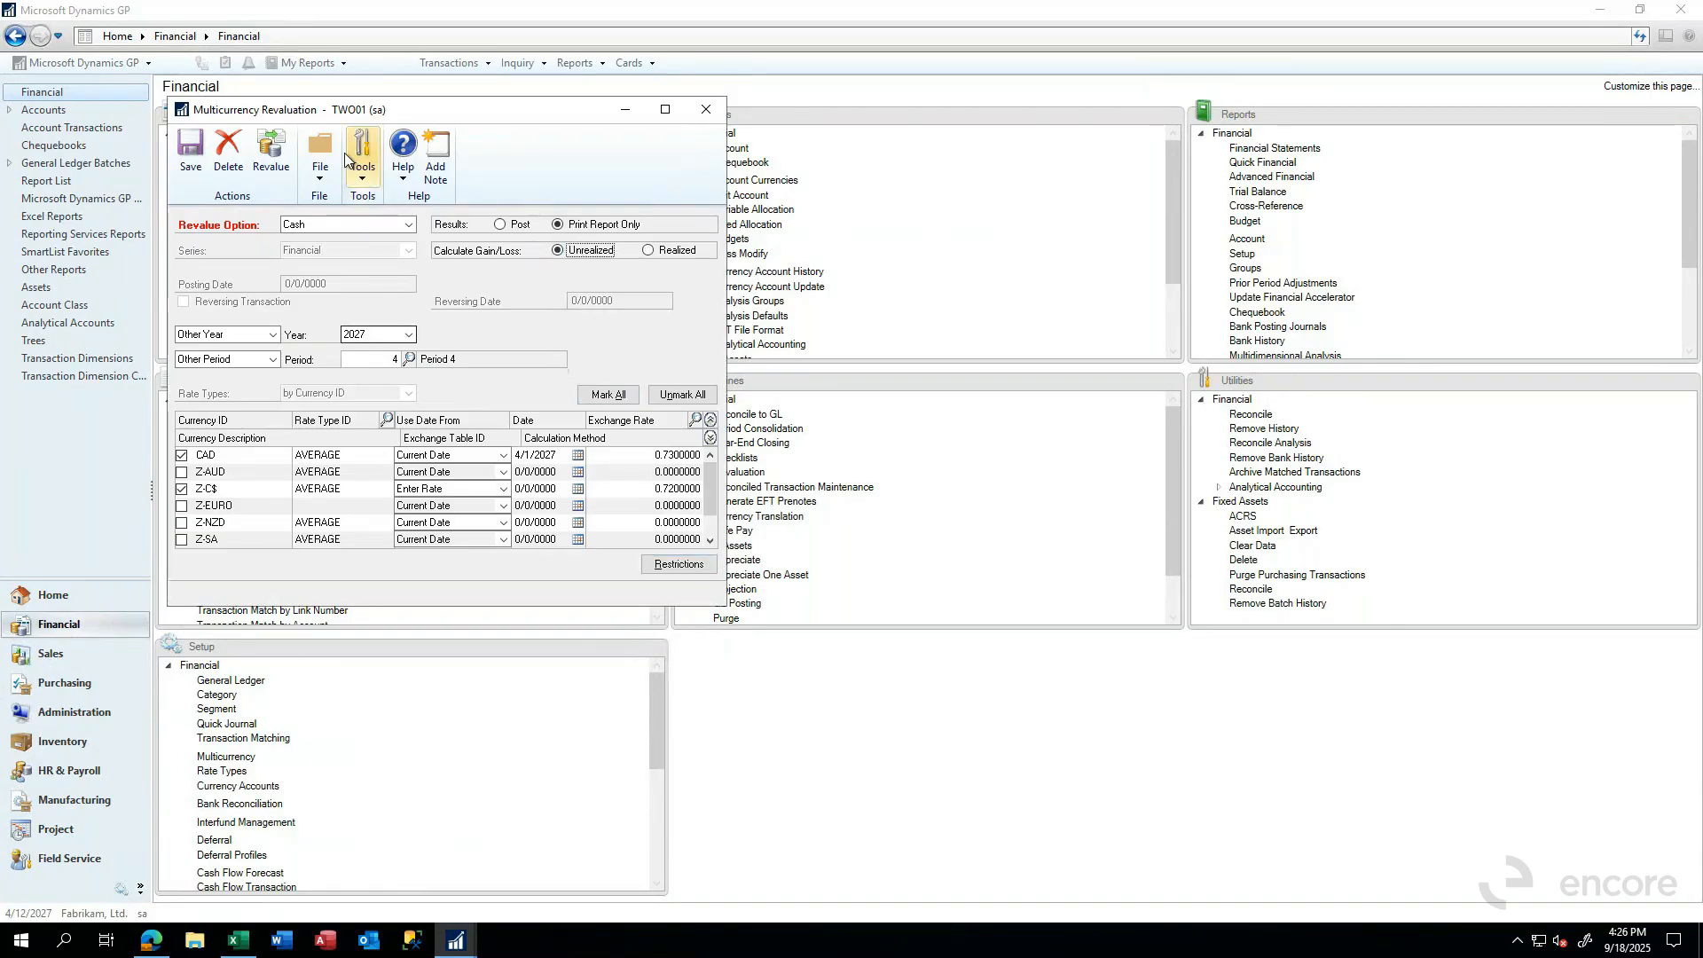
click(275, 160)
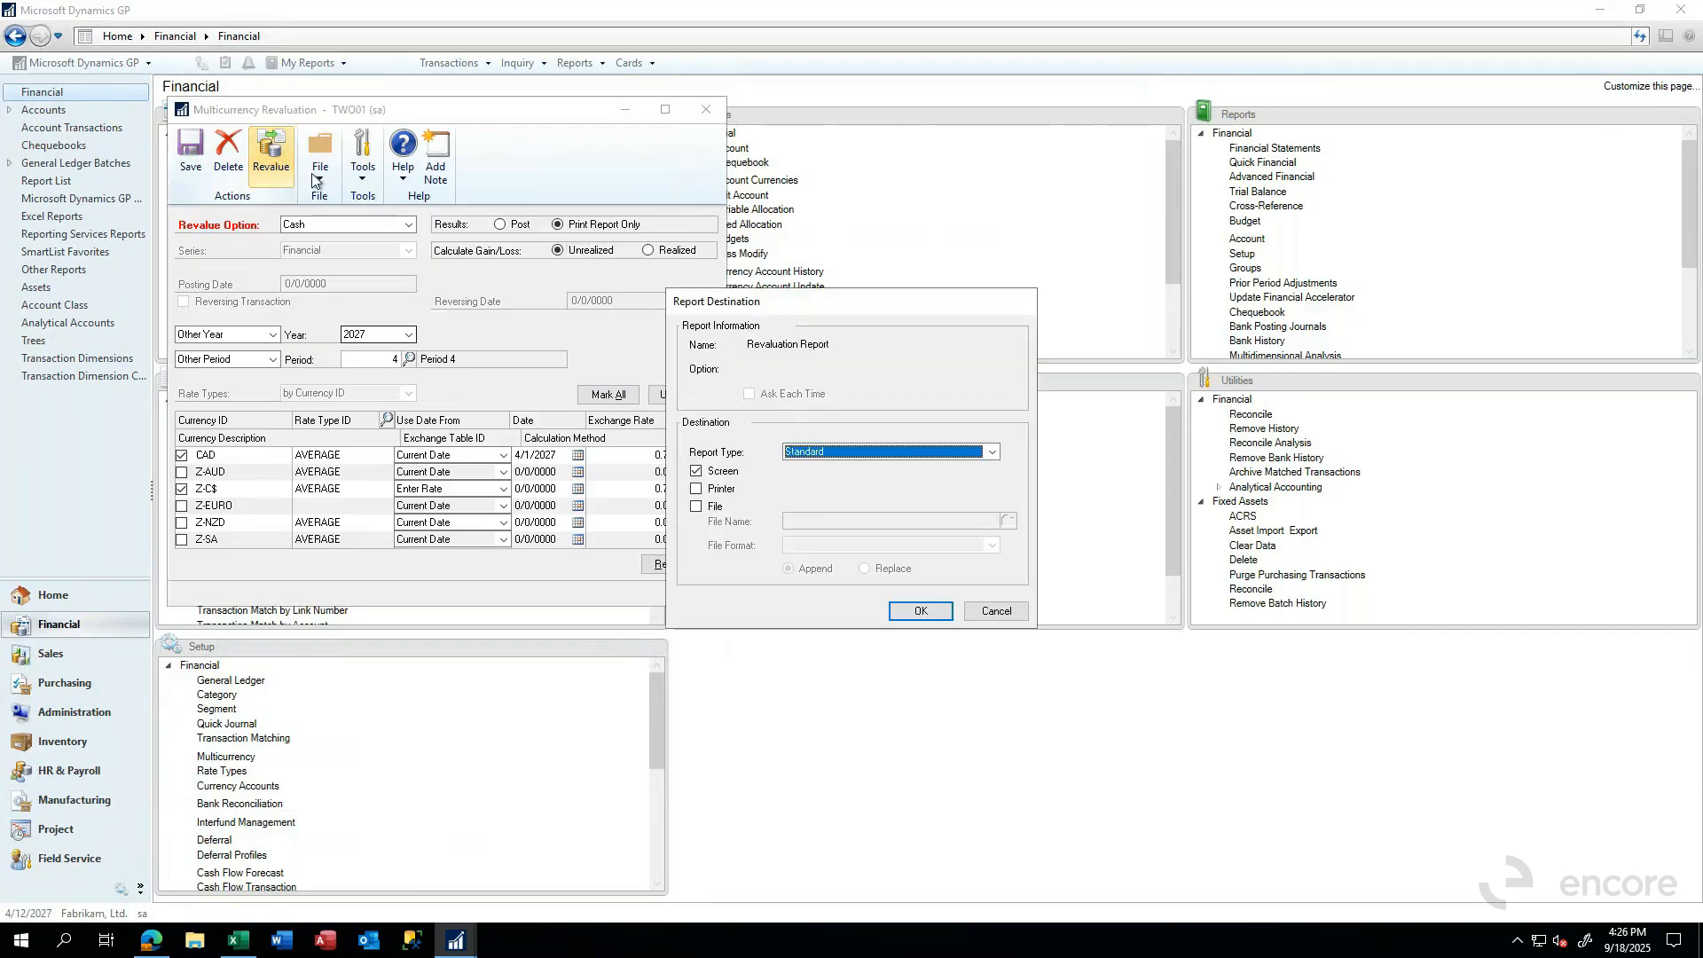
click(918, 612)
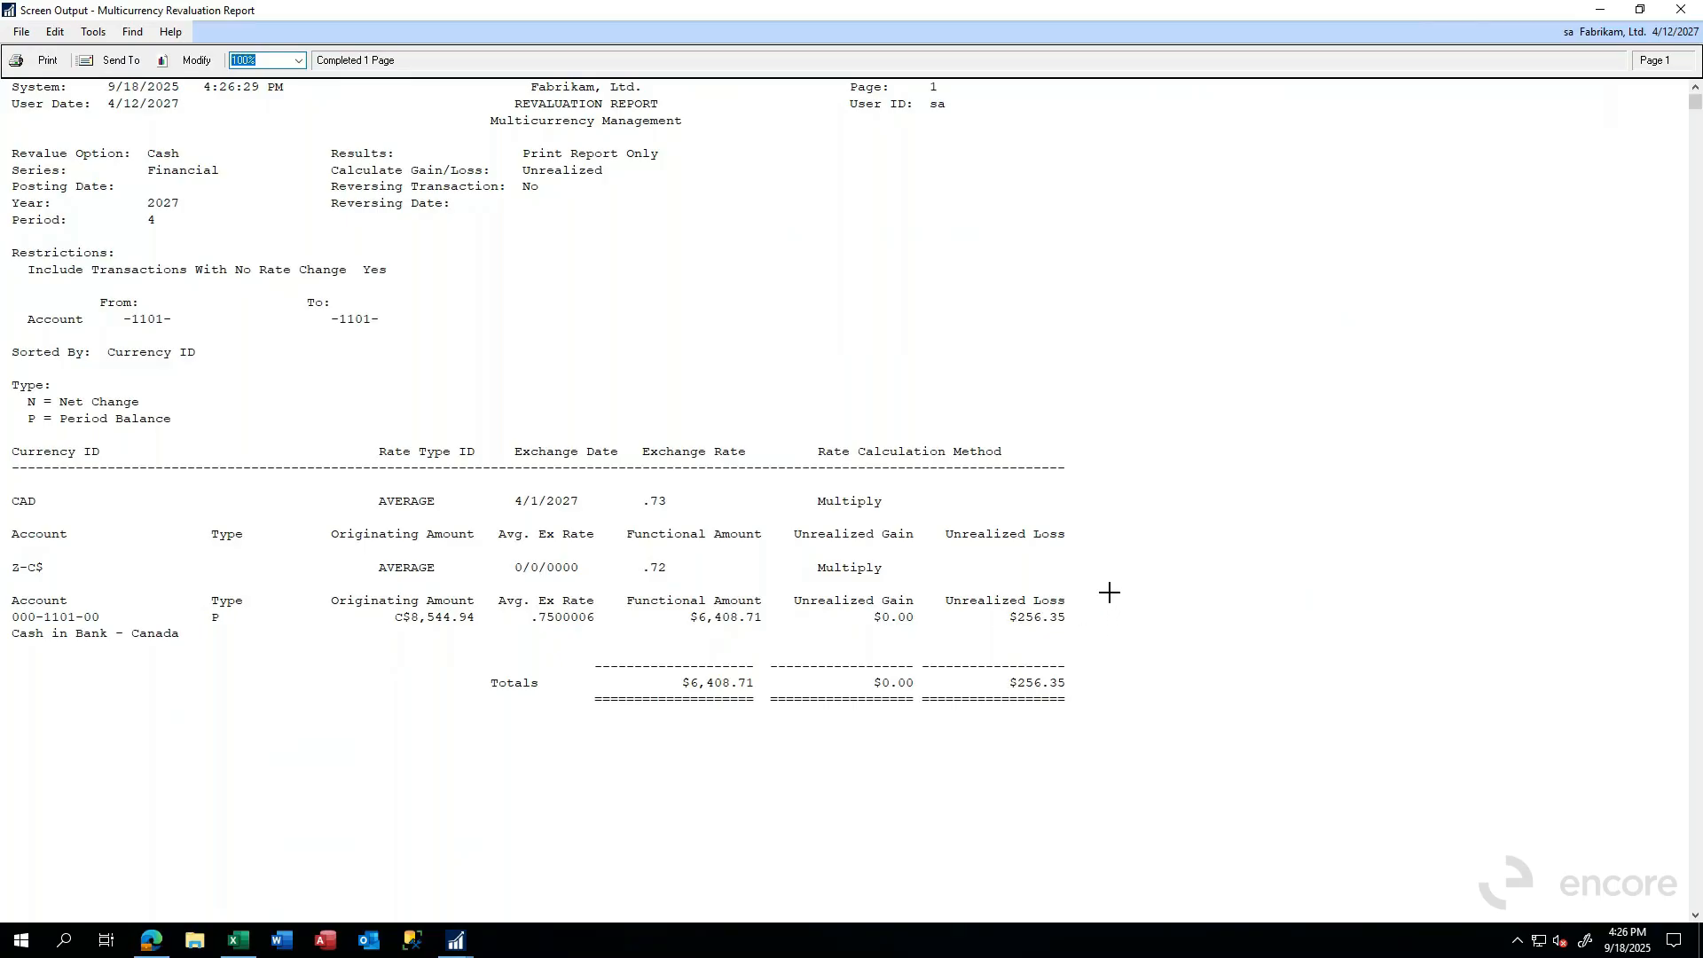
- View the print options for the revaluation report, and close the report without printing
click(46, 62)
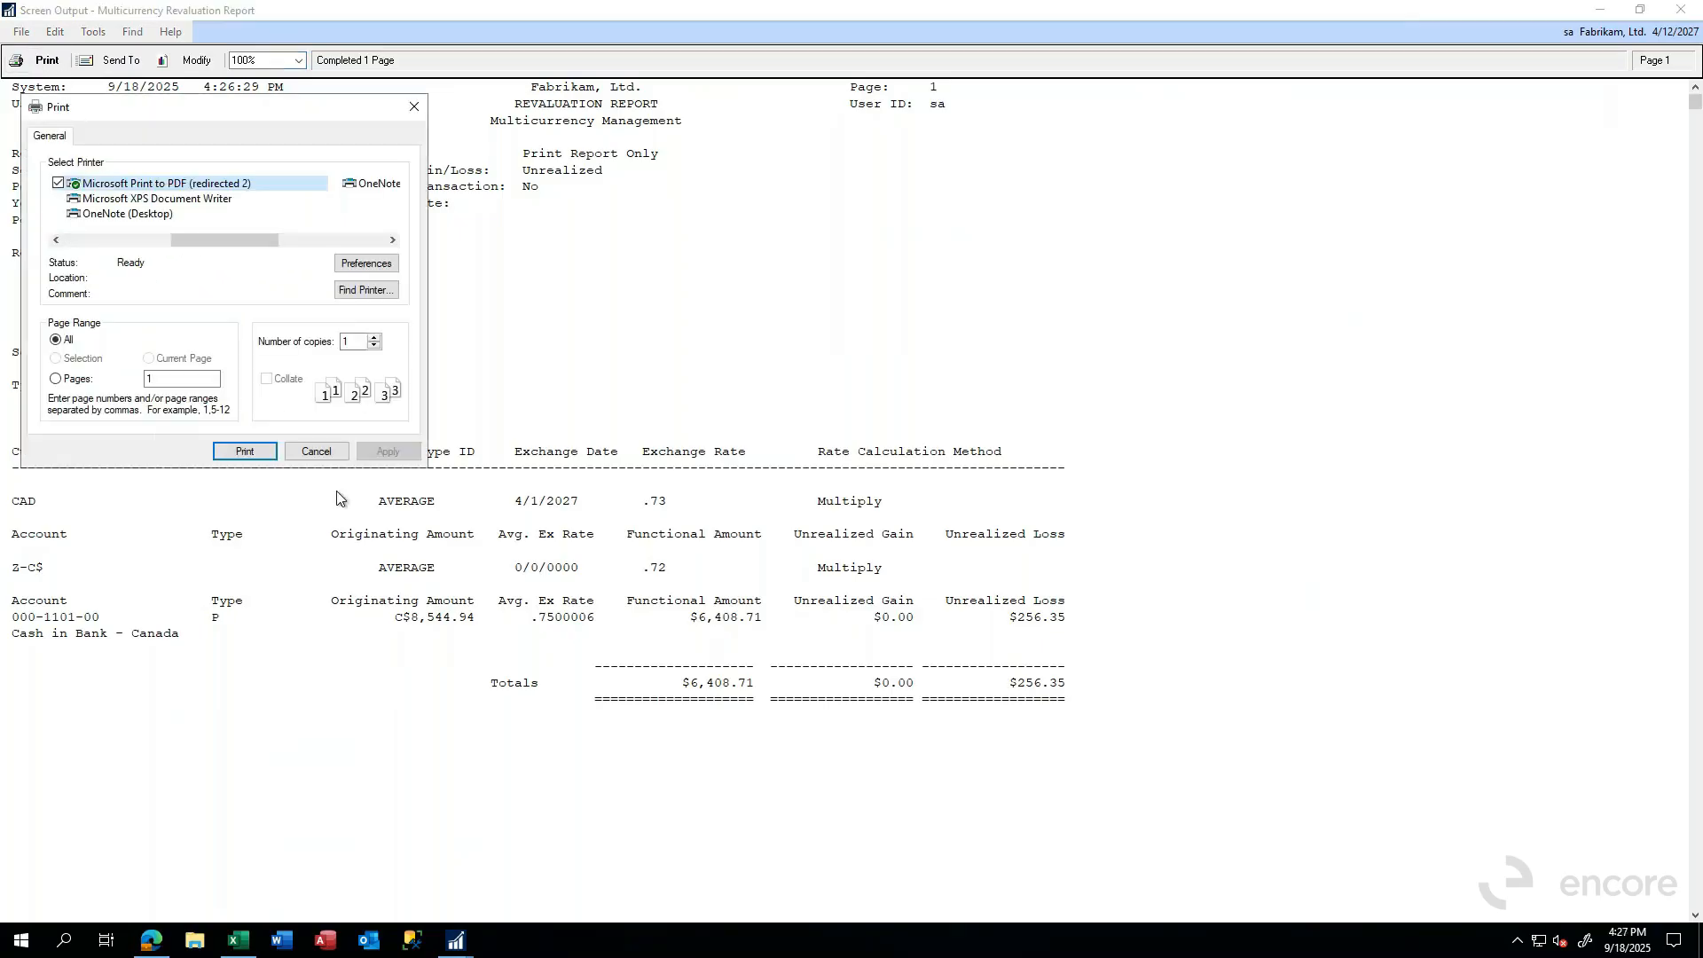
click(316, 450)
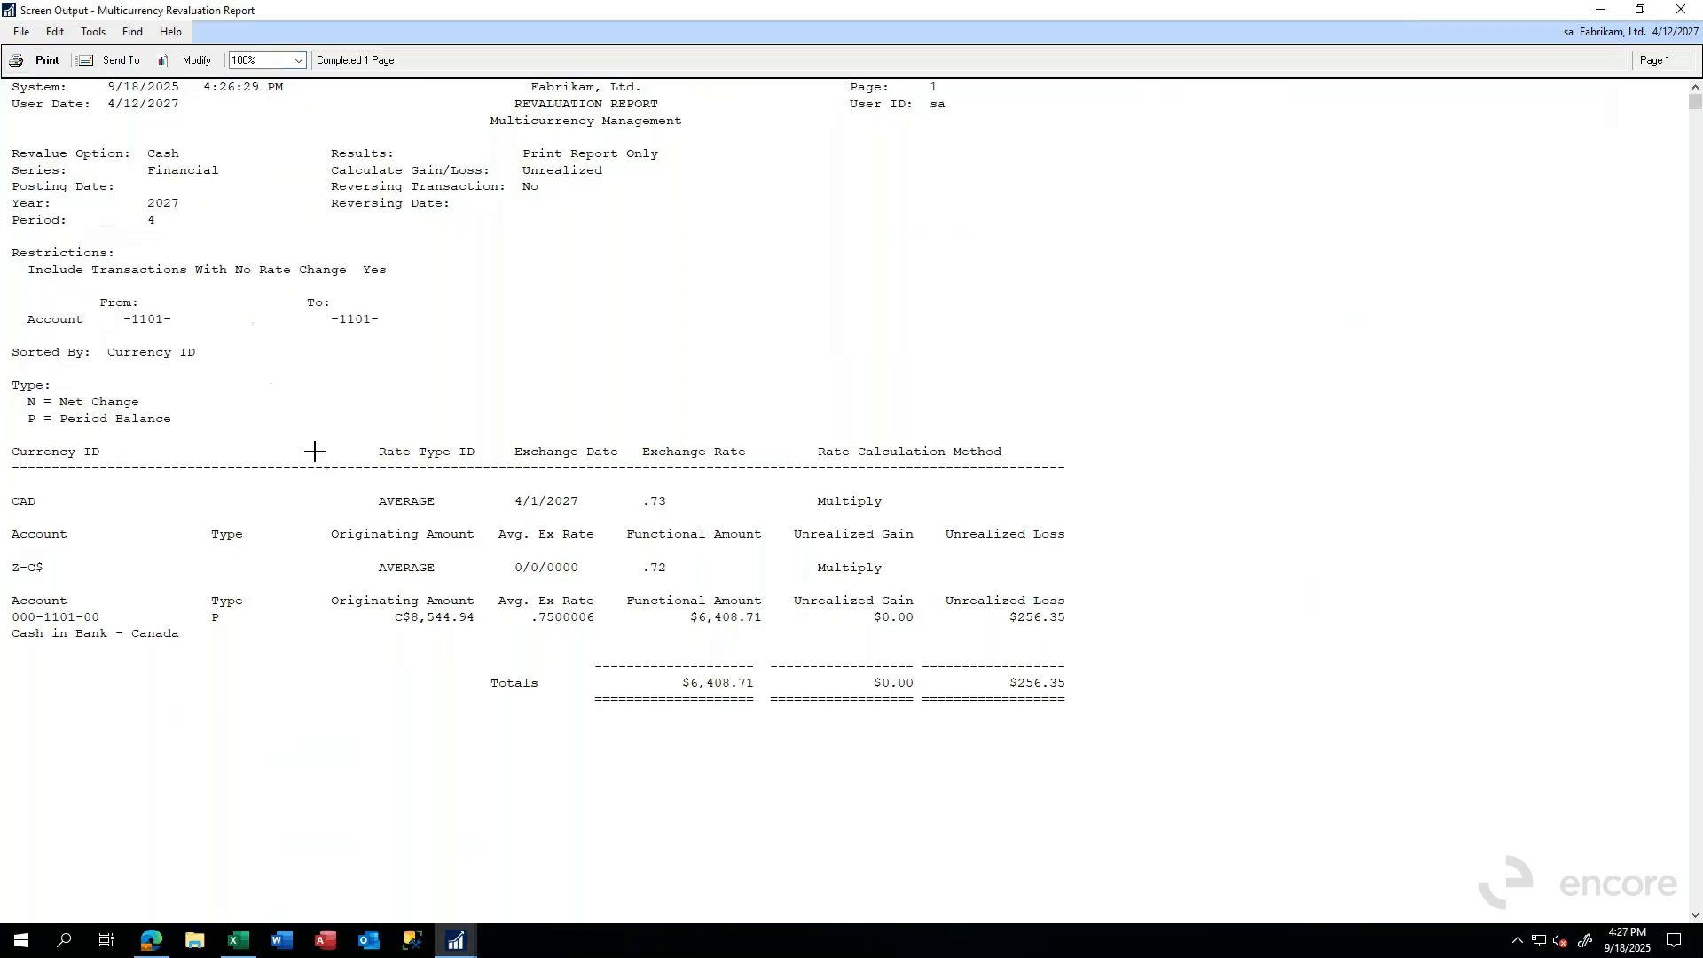
click(1676, 13)
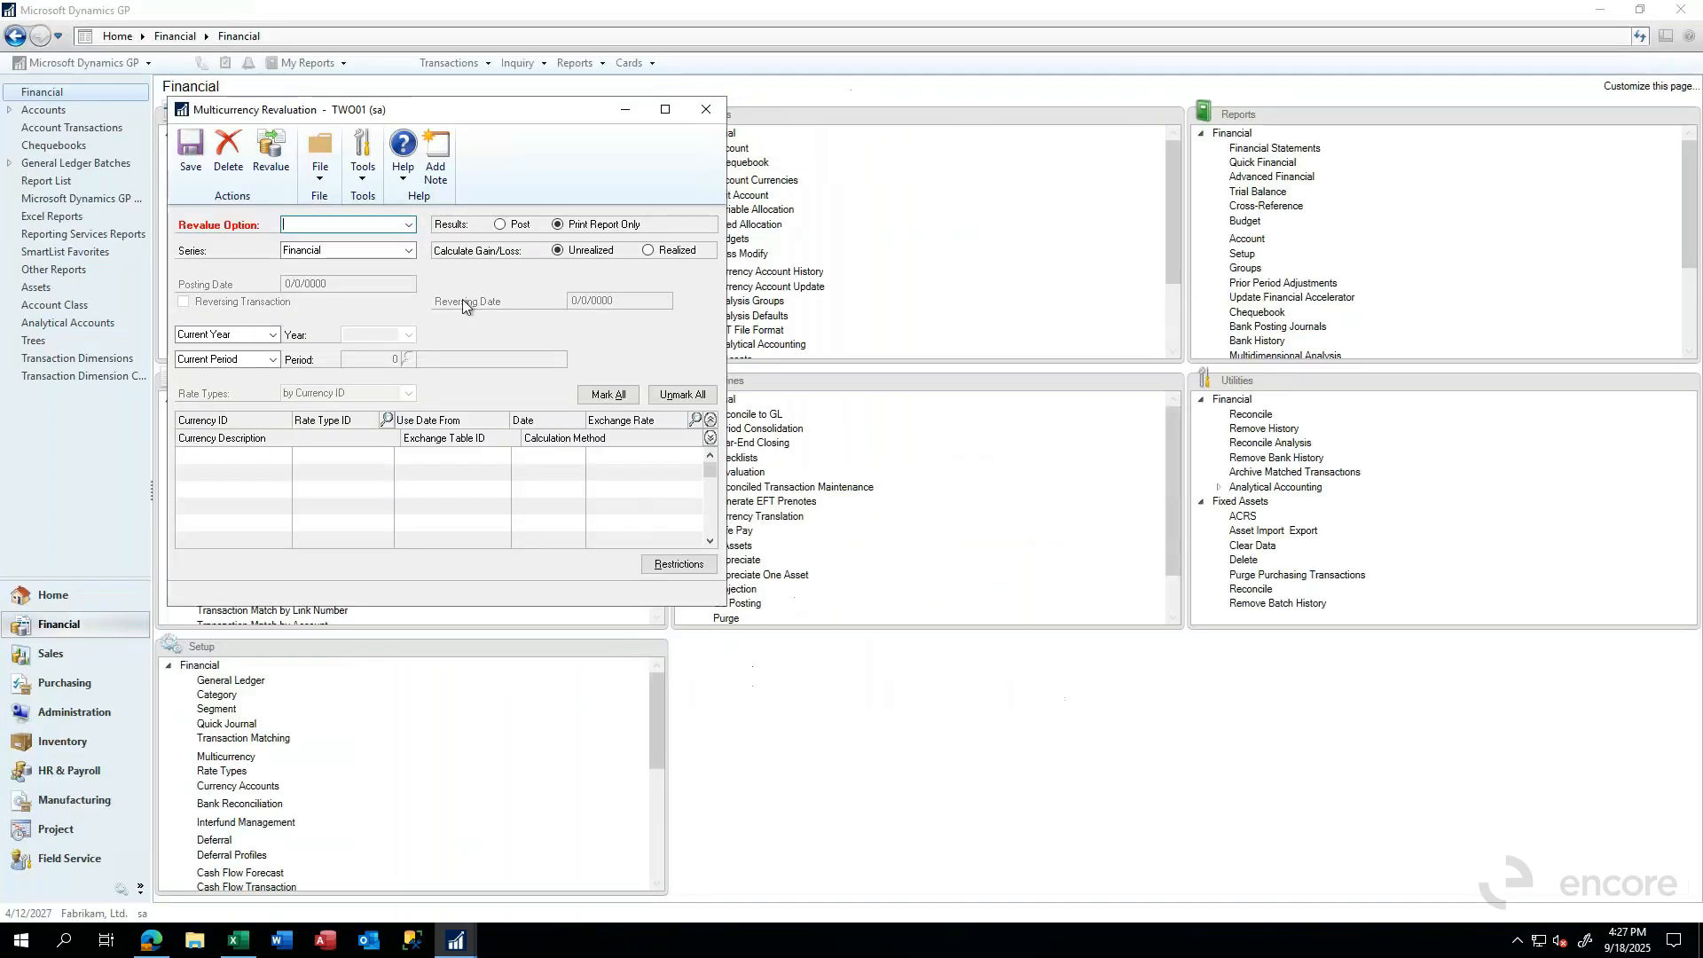
- Reload the Cash revalue option and set it to post Unrealized gain/loss as a reversing transaction
click(408, 226)
click(319, 251)
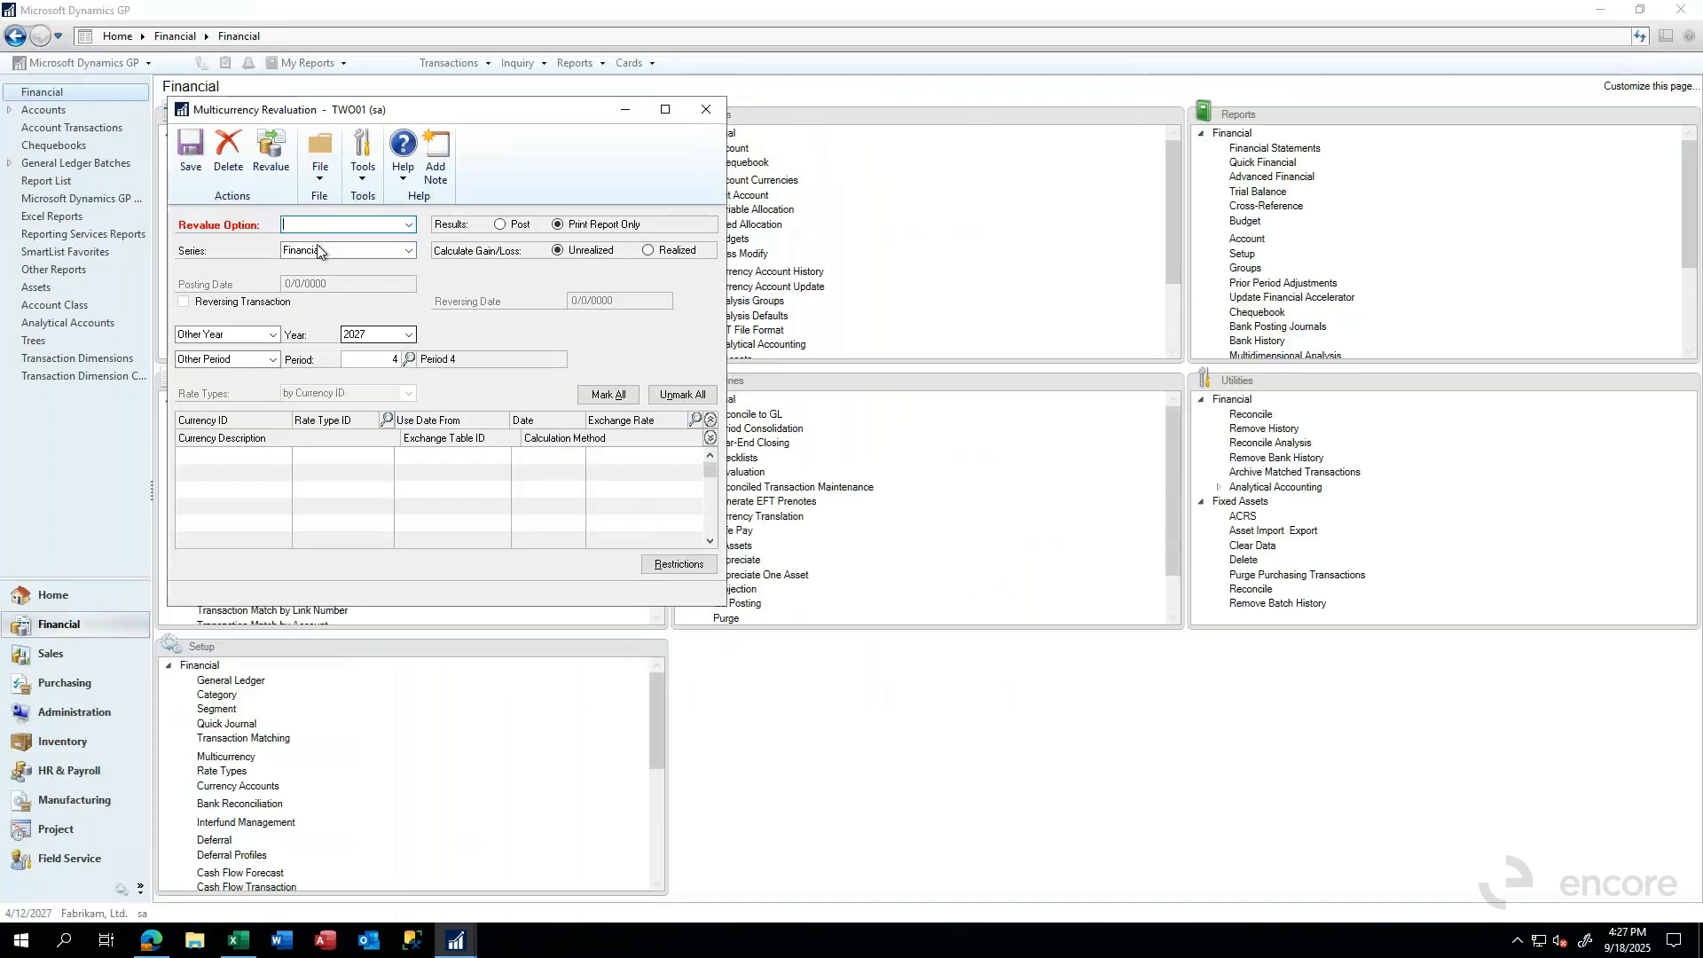
click(500, 224)
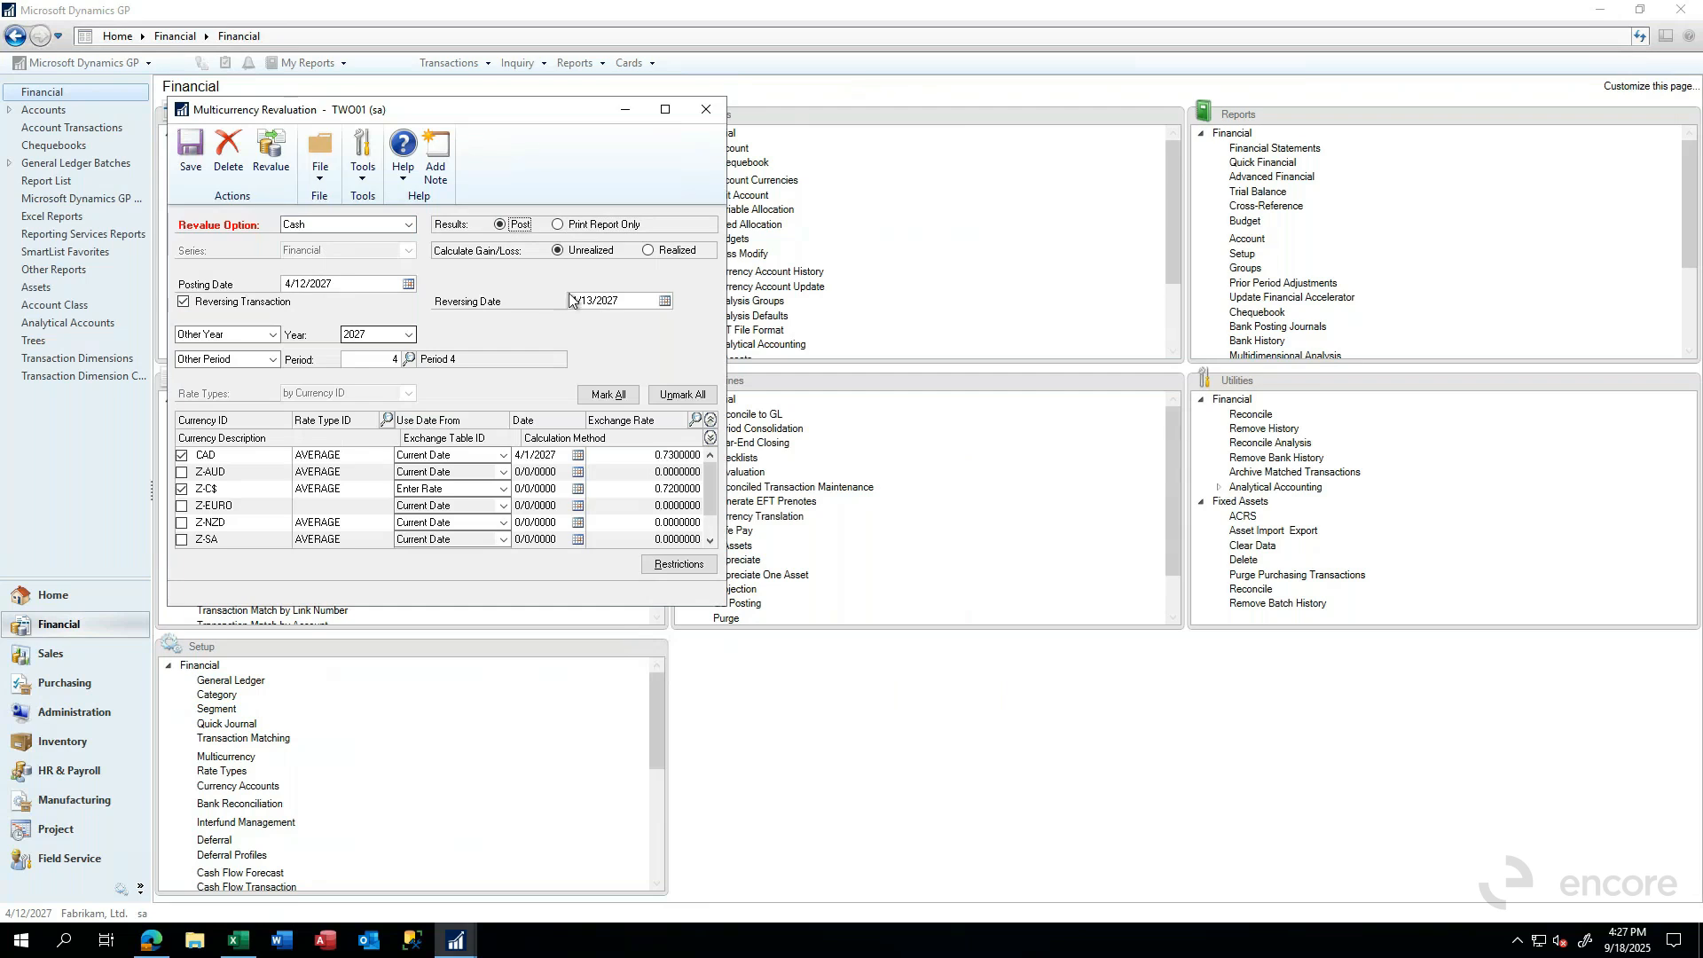
click(680, 251)
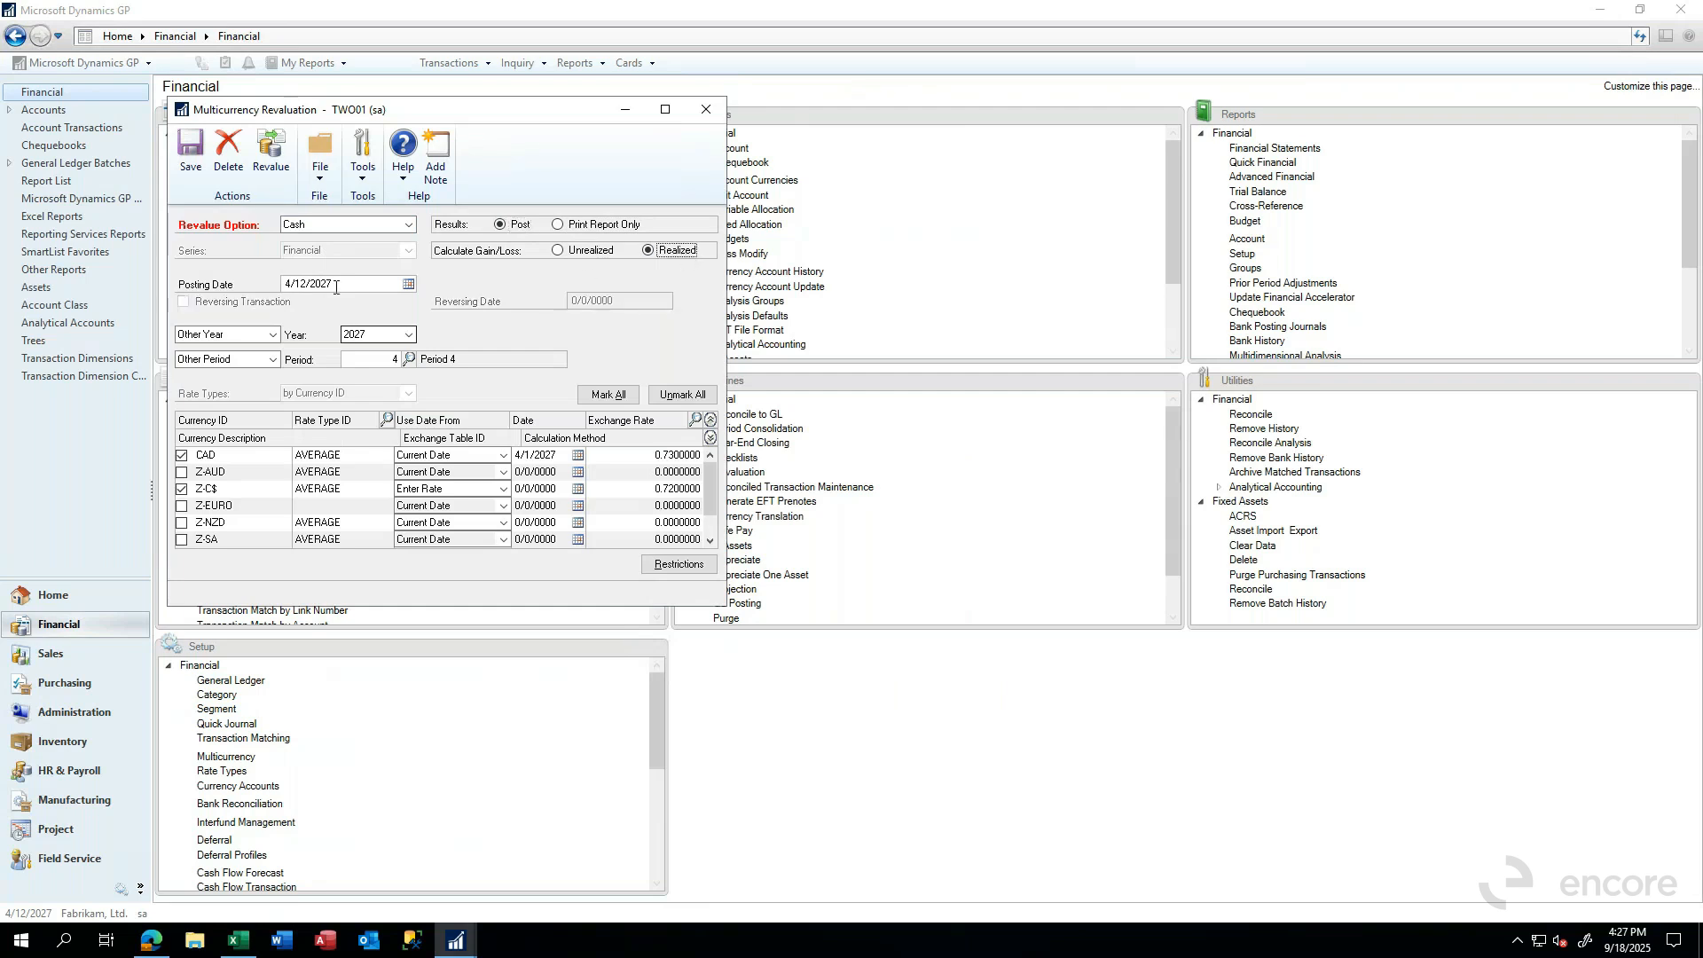
click(587, 252)
click(184, 301)
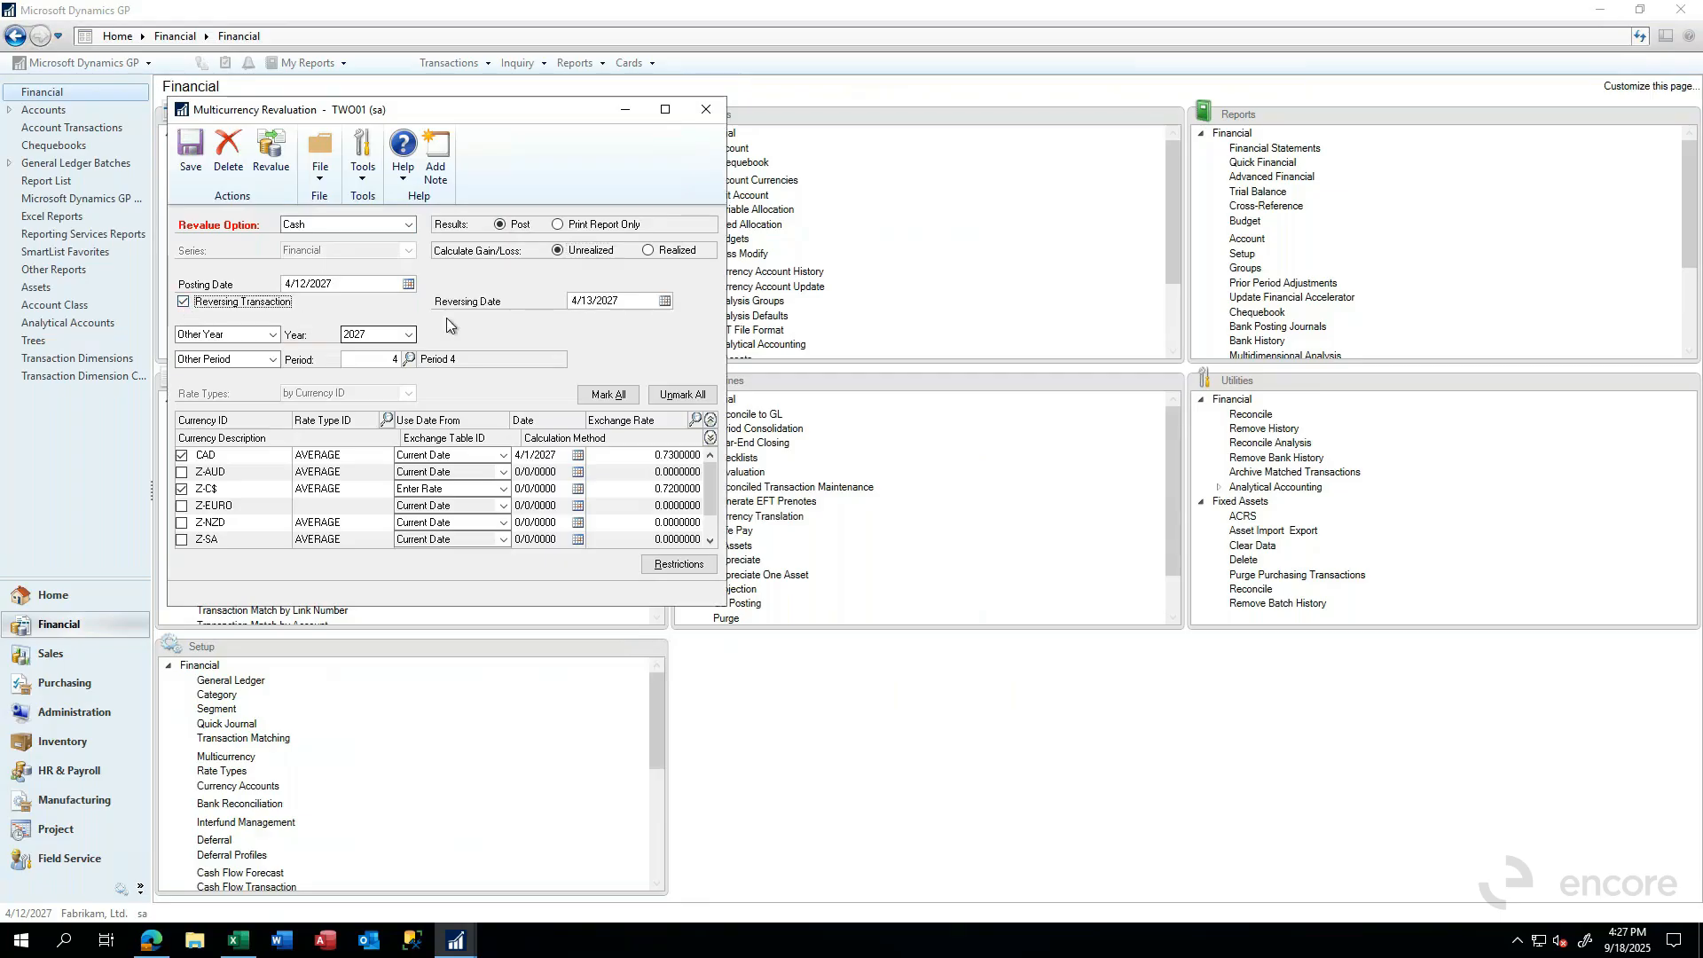
- Set the posting date to 4/30/2027 and the reversing date to 5/1/2027, and save the Cash revaluation option
click(627, 303)
click(336, 282)
text(0)
text(43027)
key(Tab)
key(Tab)
text(050)
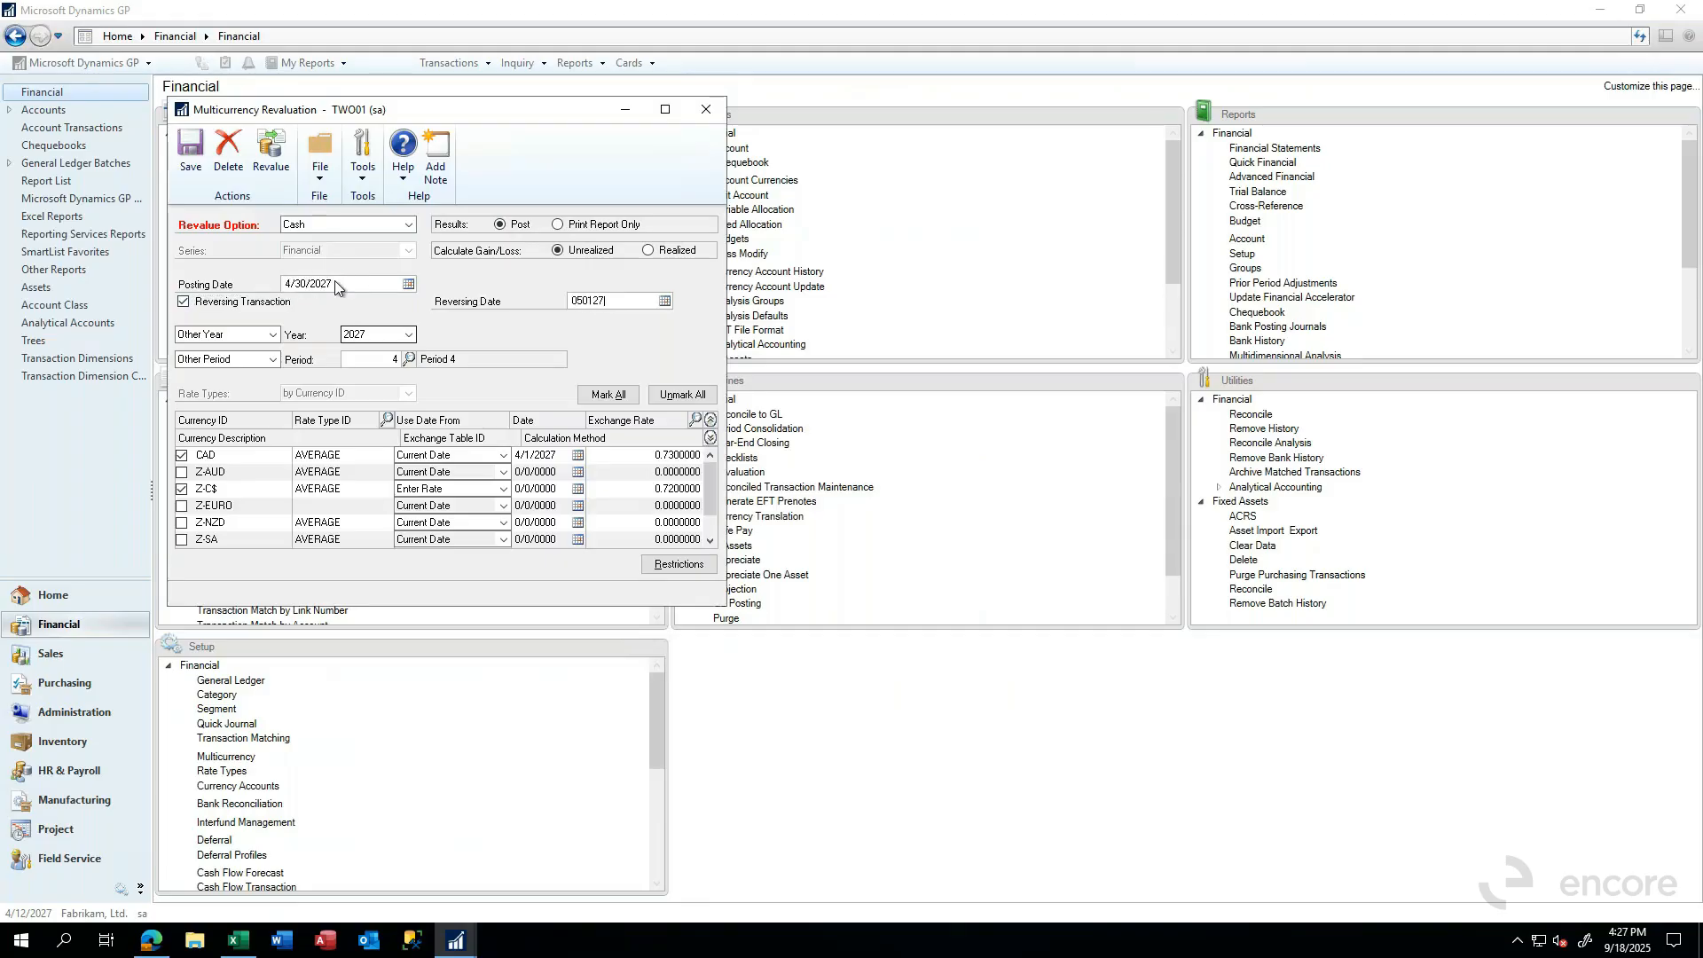
key(Tab)
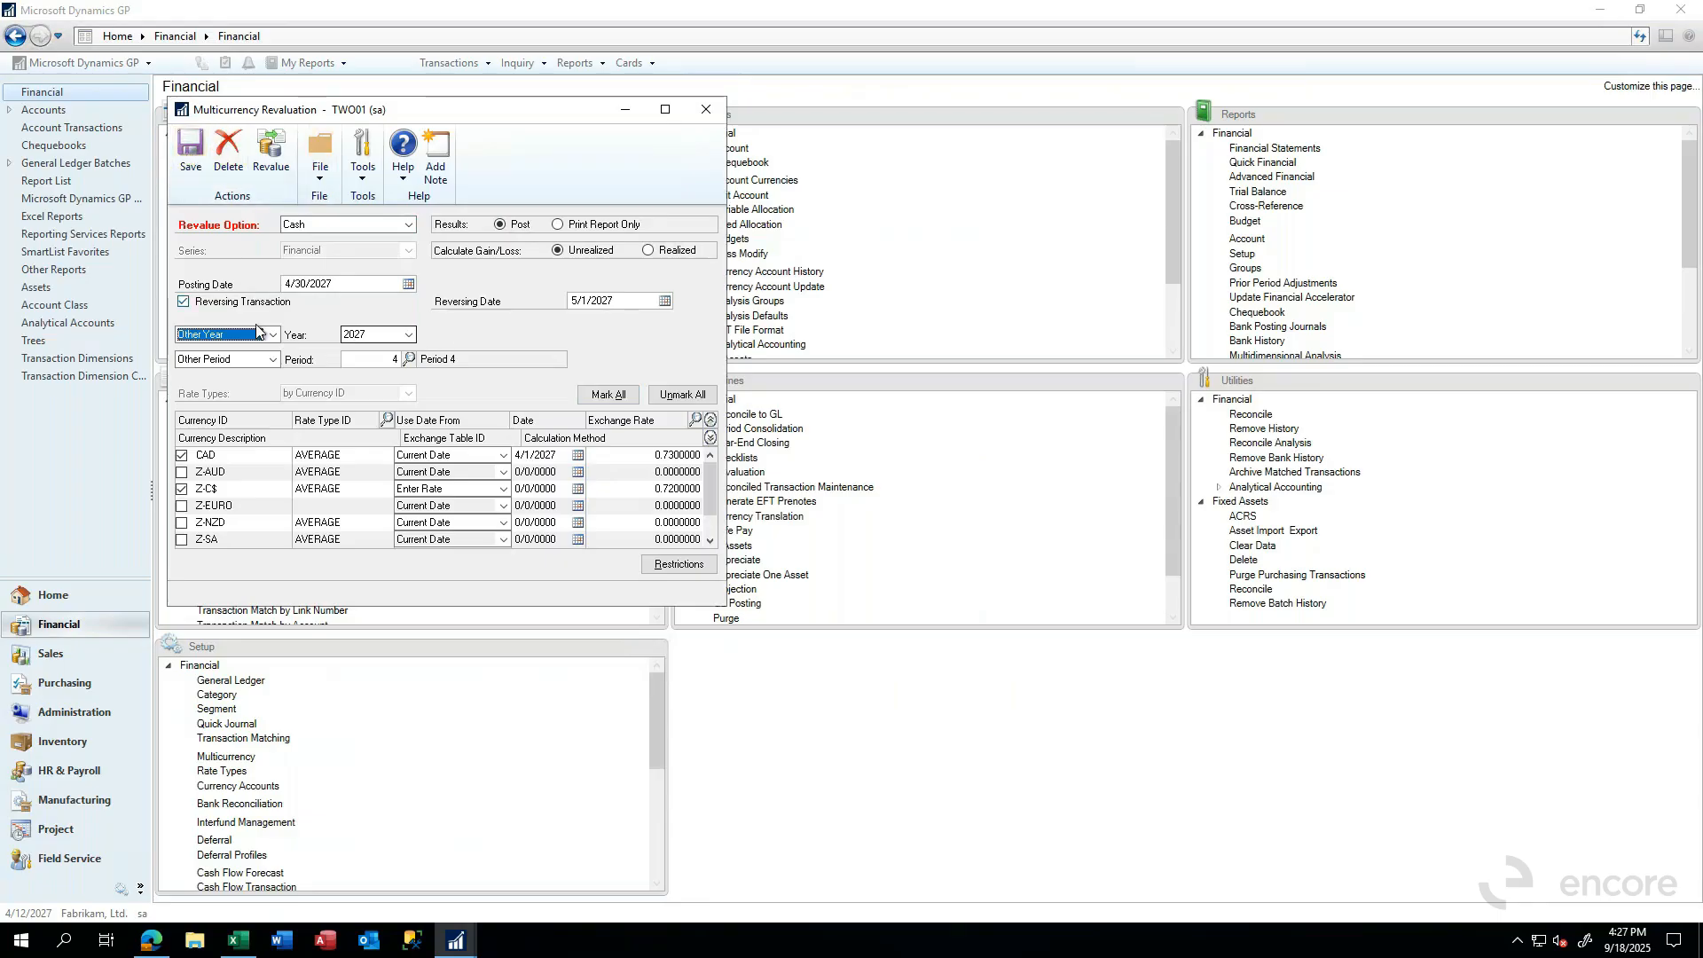
click(193, 160)
- Switch to Business Central, search for "curr rev" and open G/L Currency Revaluation for the chart of accounts
click(161, 947)
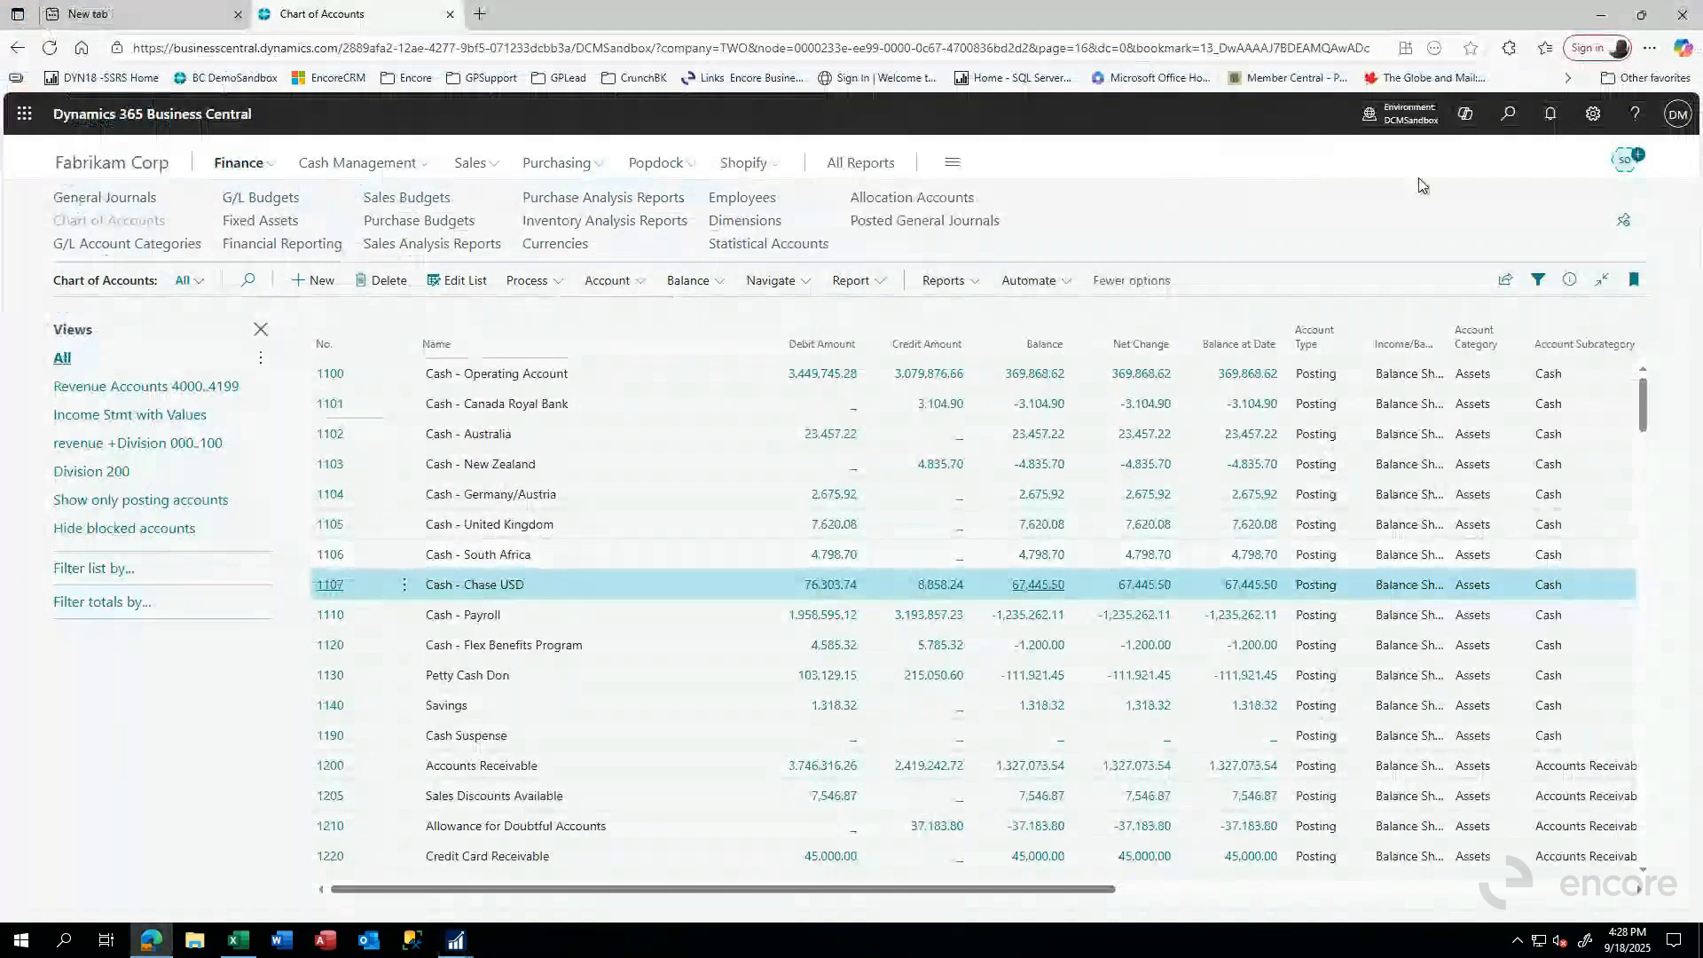
click(1509, 117)
text(curr rev)
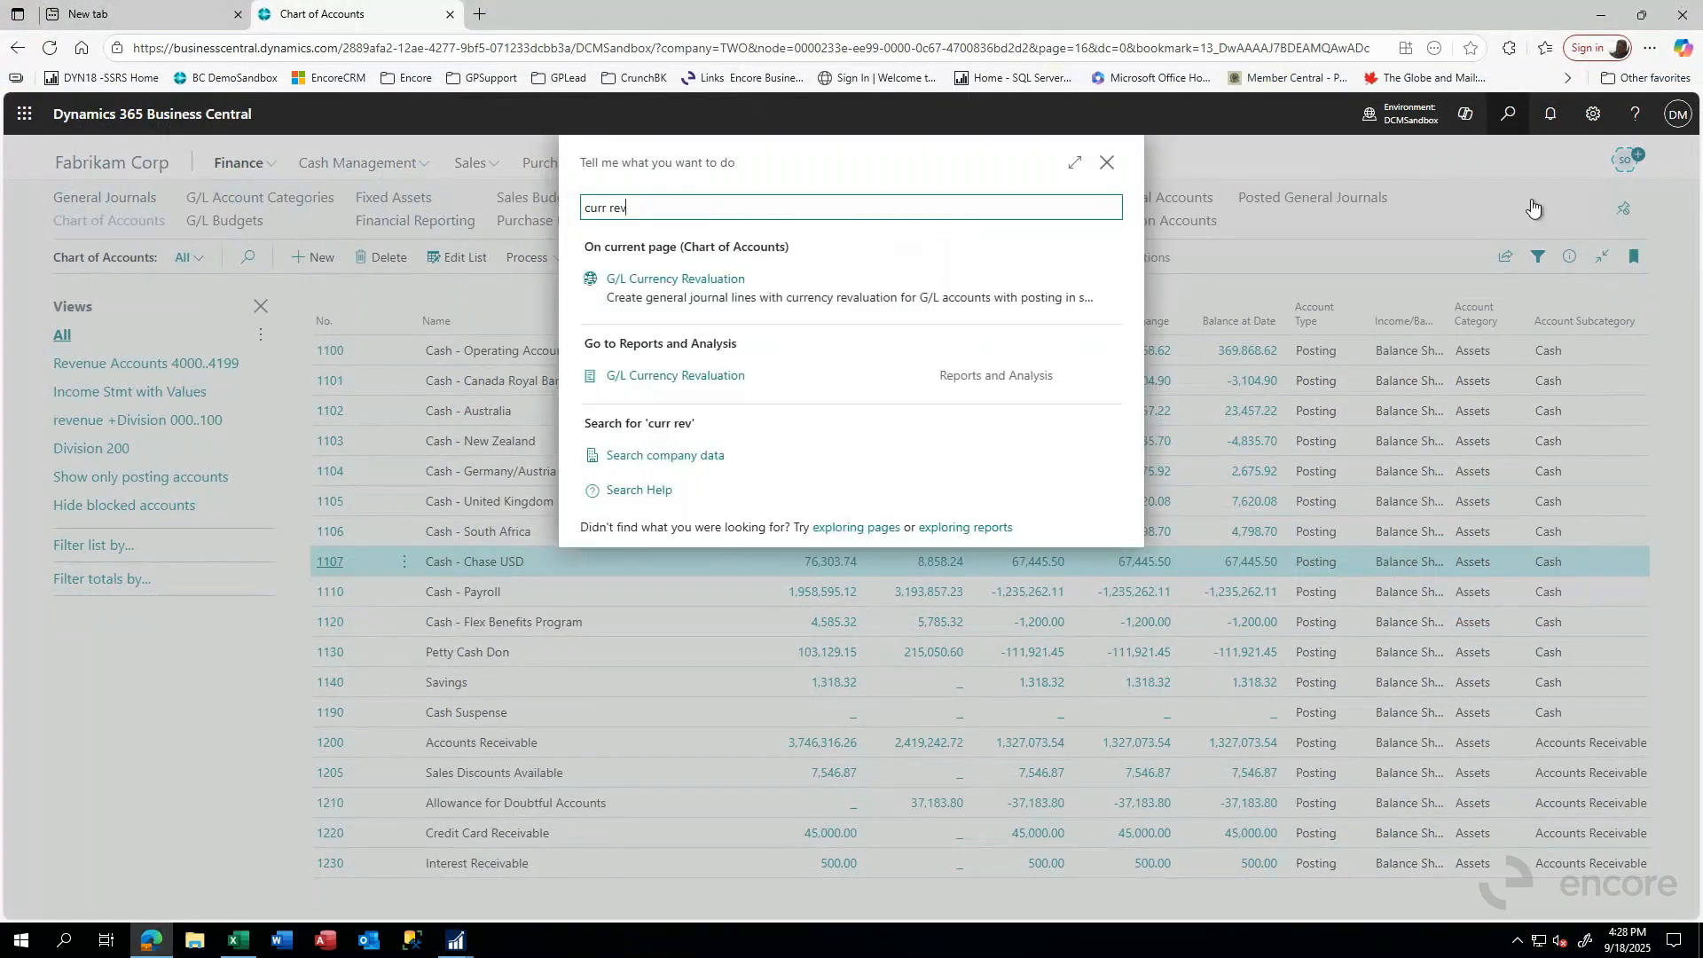
click(685, 280)
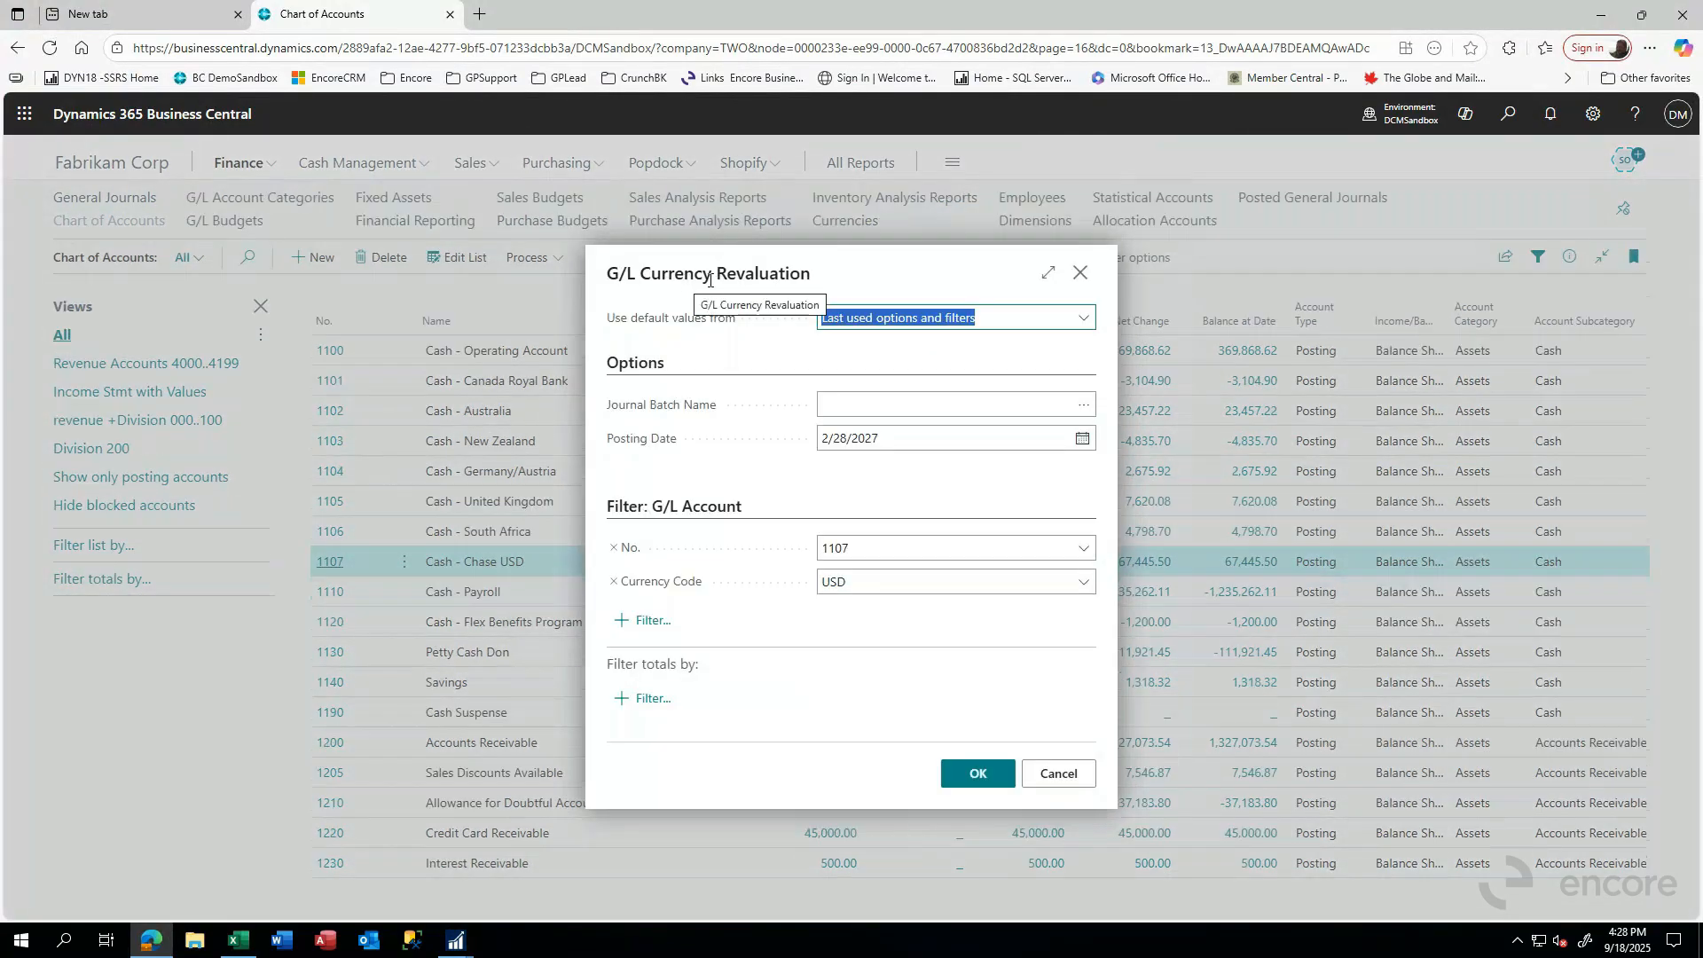
- Choose MCREV as the journal batch for the G/L currency revaluation
click(853, 408)
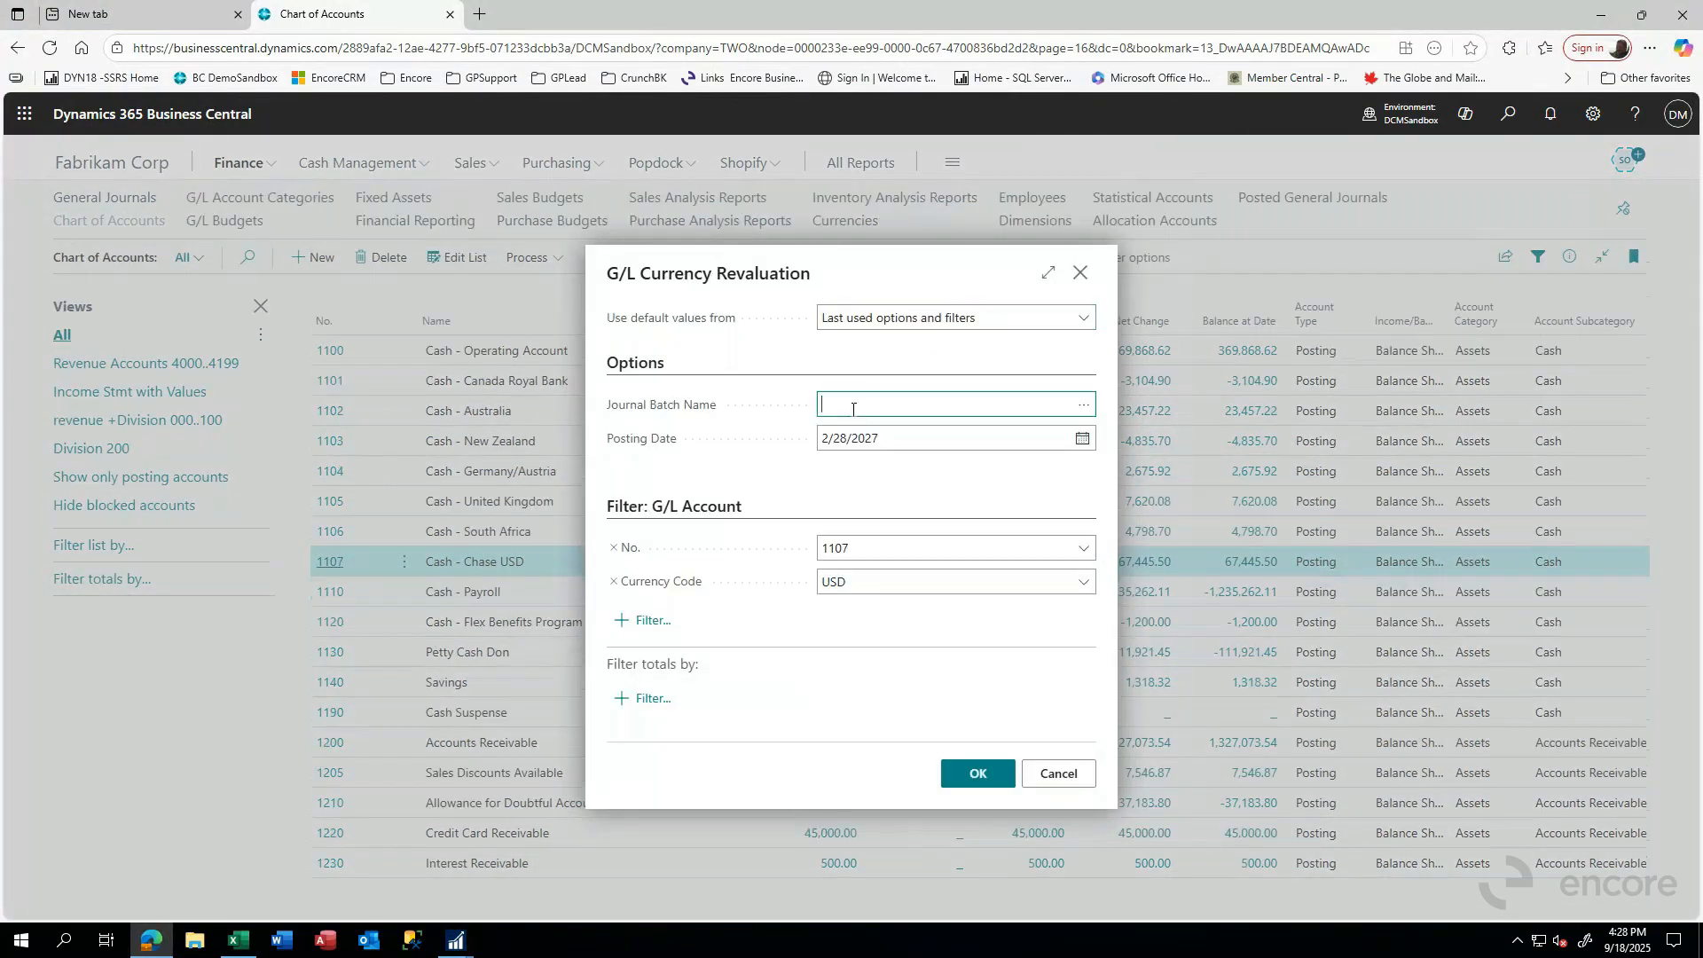
click(1084, 404)
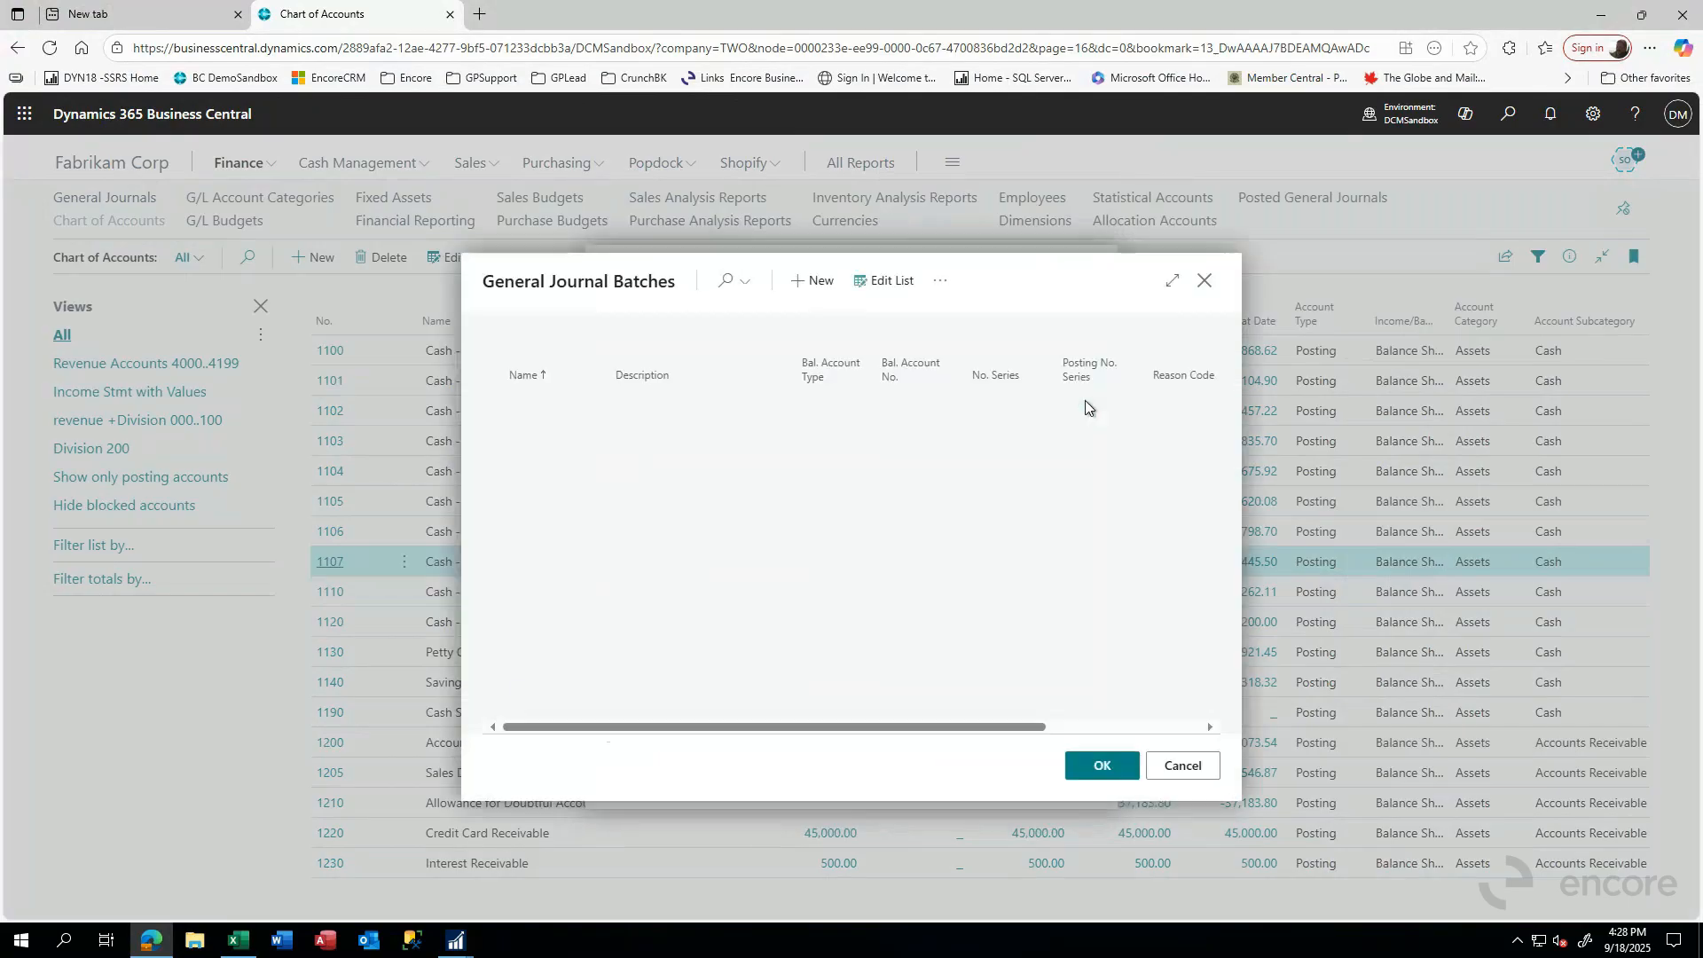
double_click(534, 504)
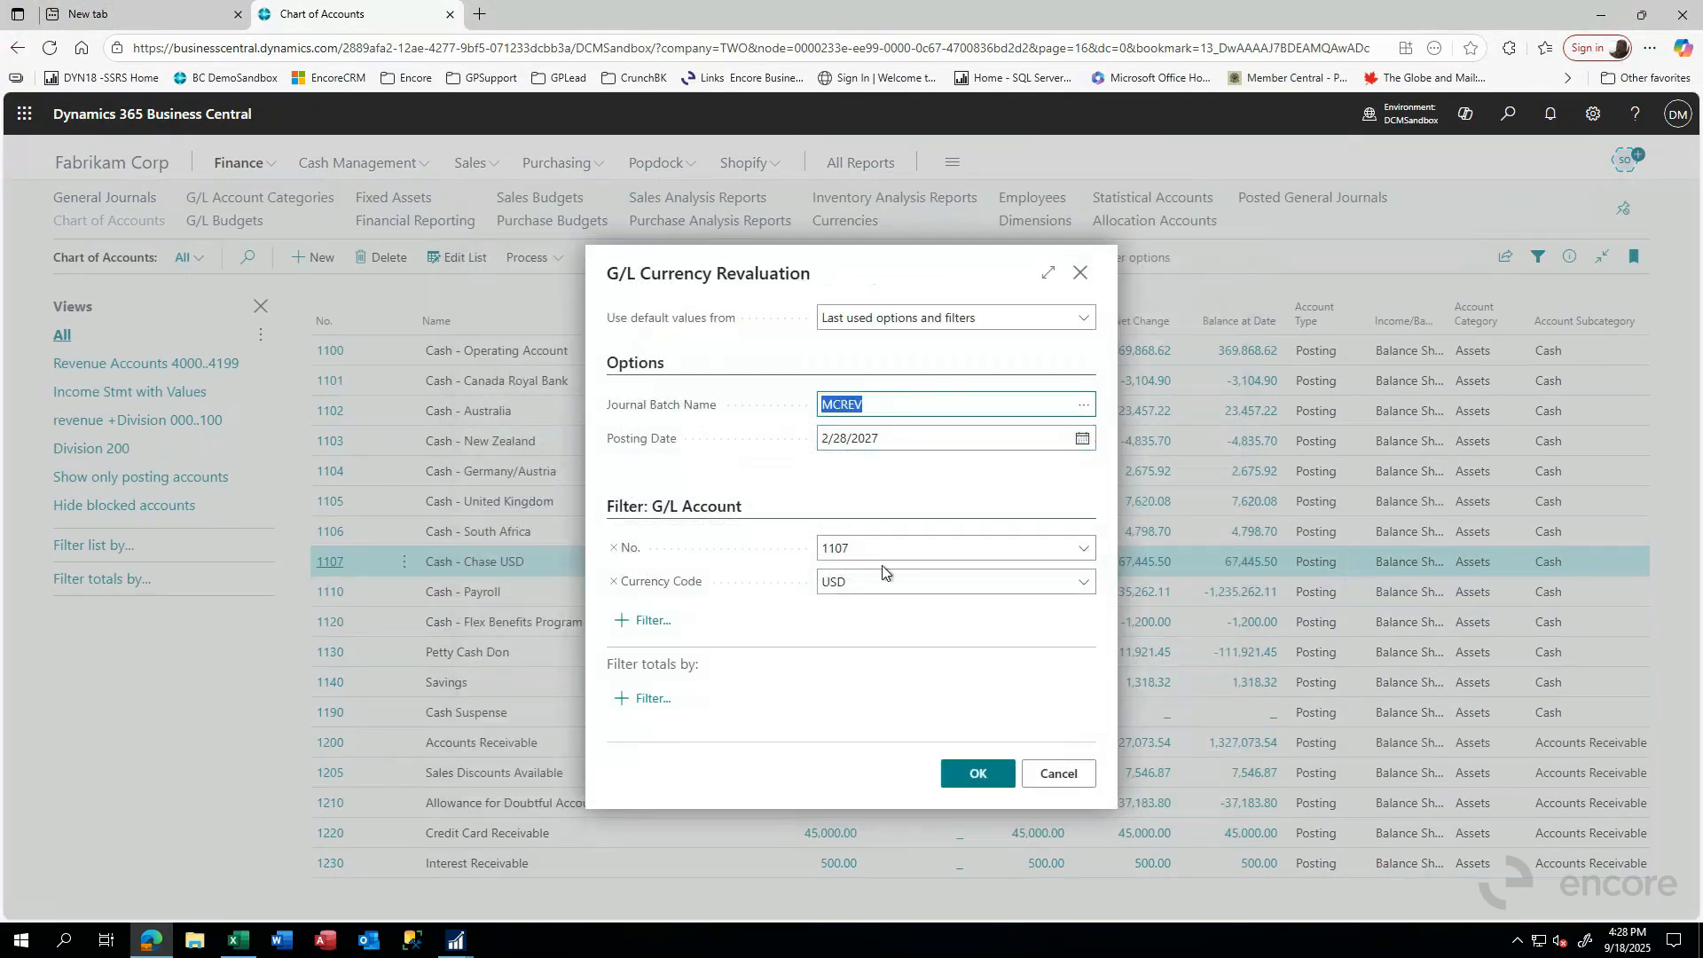
- Try filtering the revaluation by G/L accounts 1107|1101, and set the account filter back to 1107
click(856, 551)
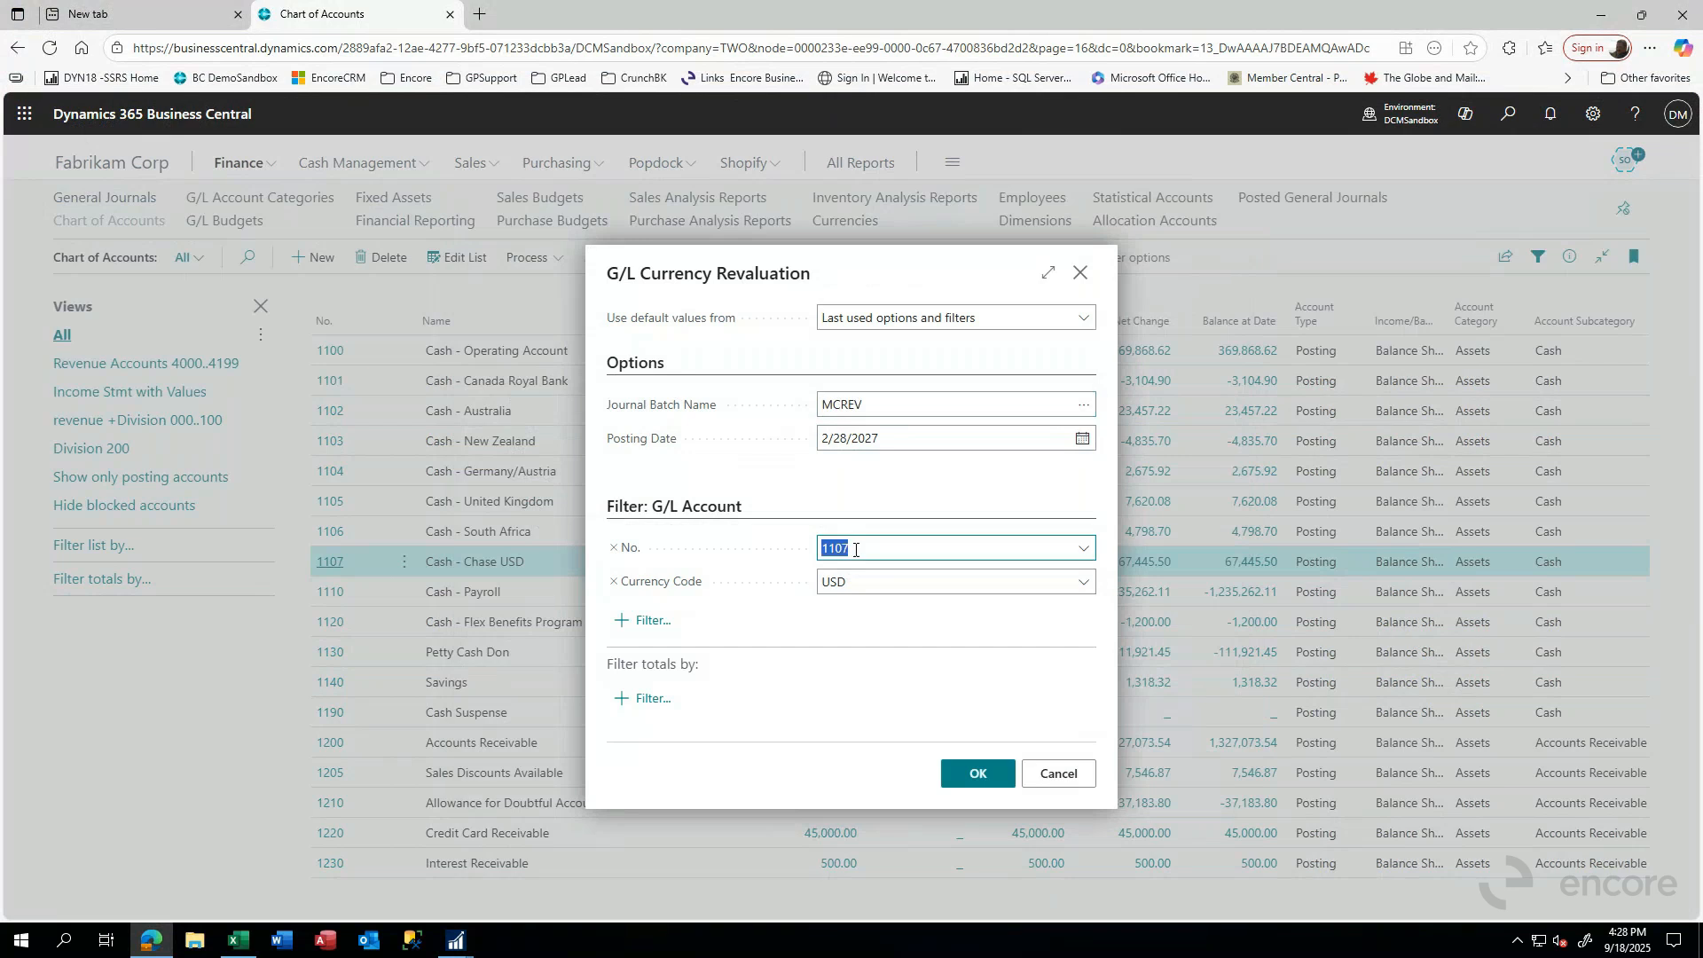
click(855, 546)
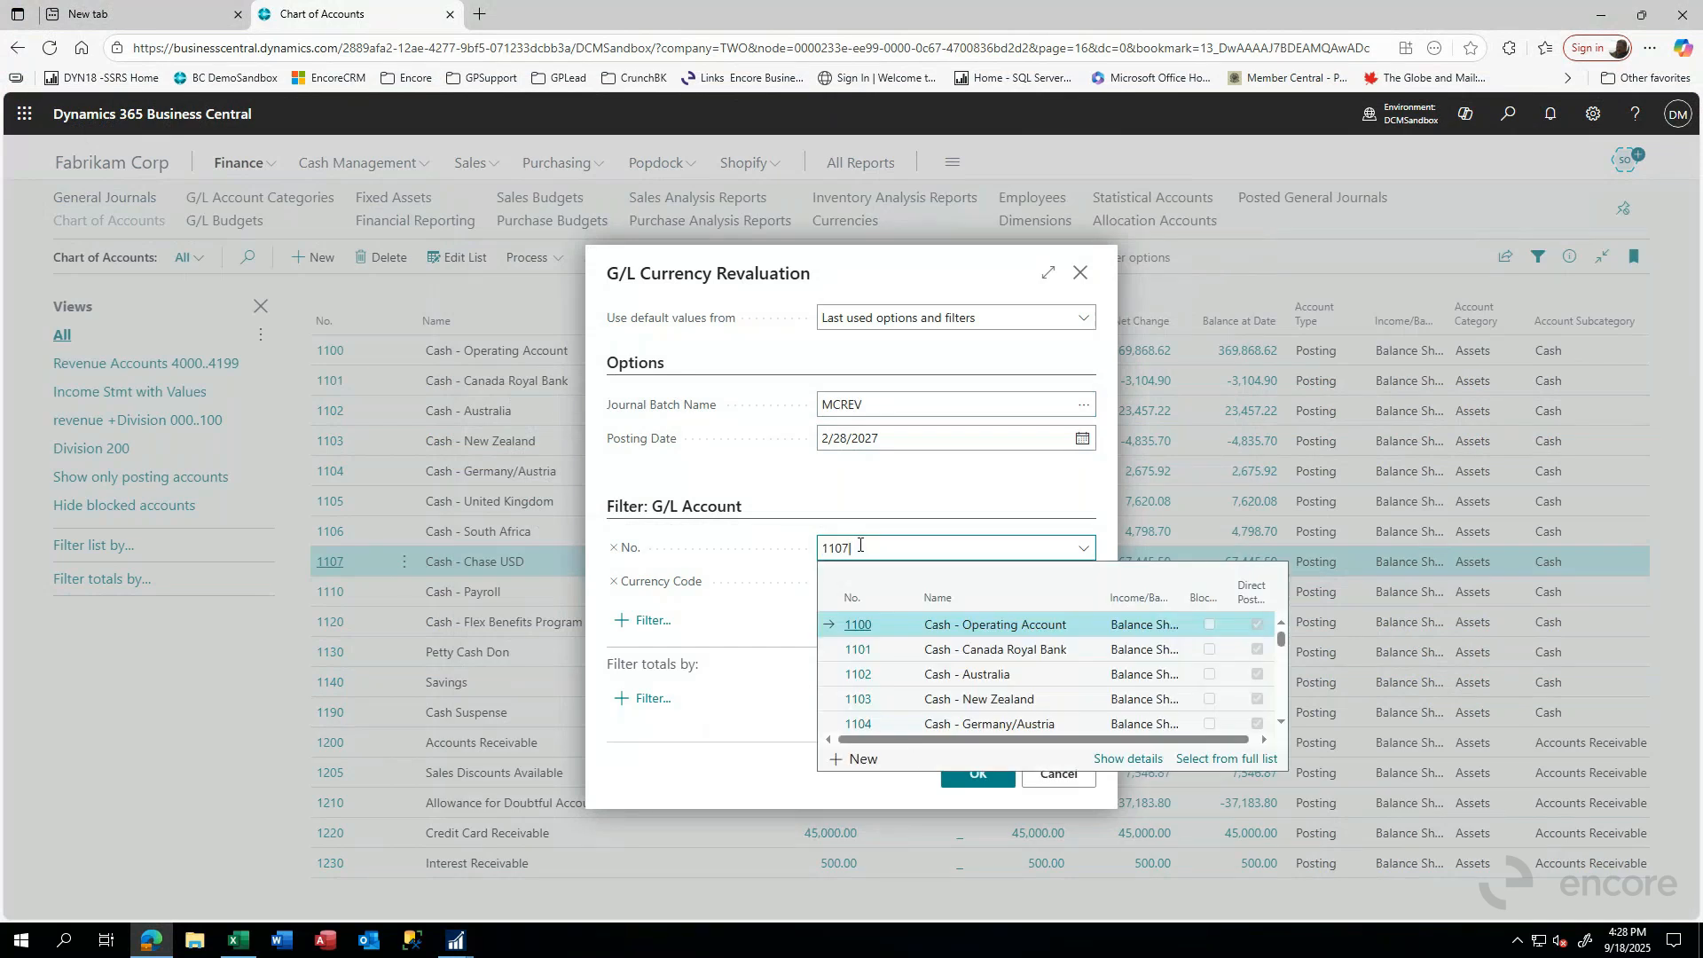
text(|1101)
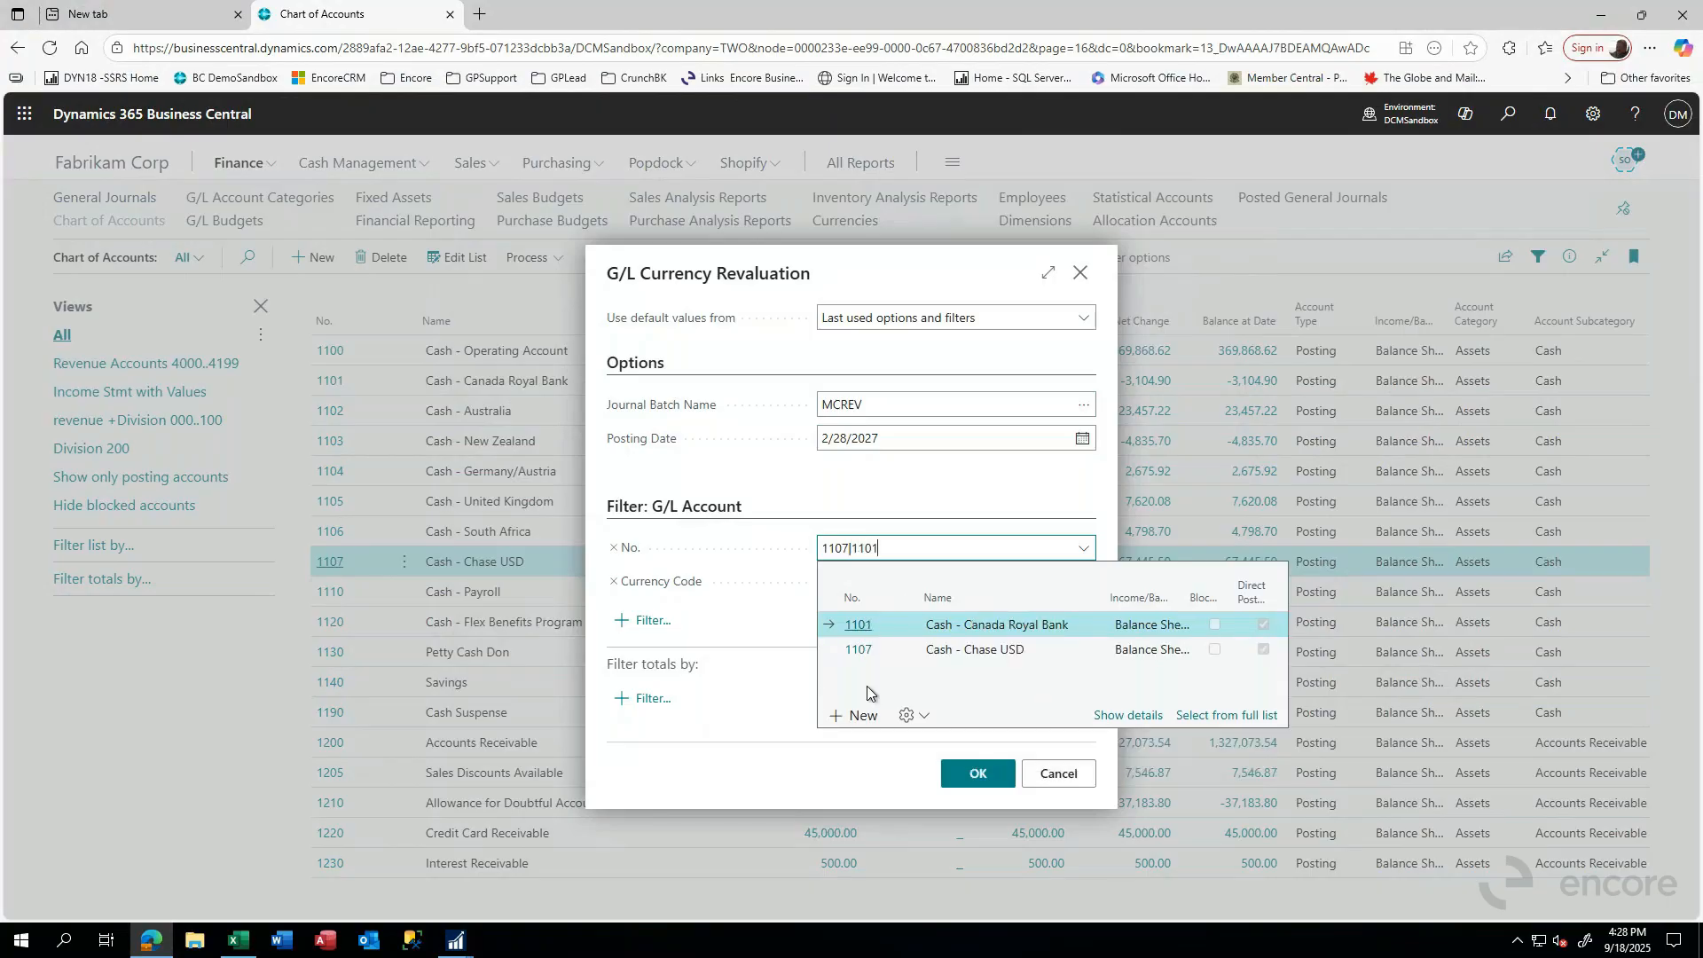
click(856, 628)
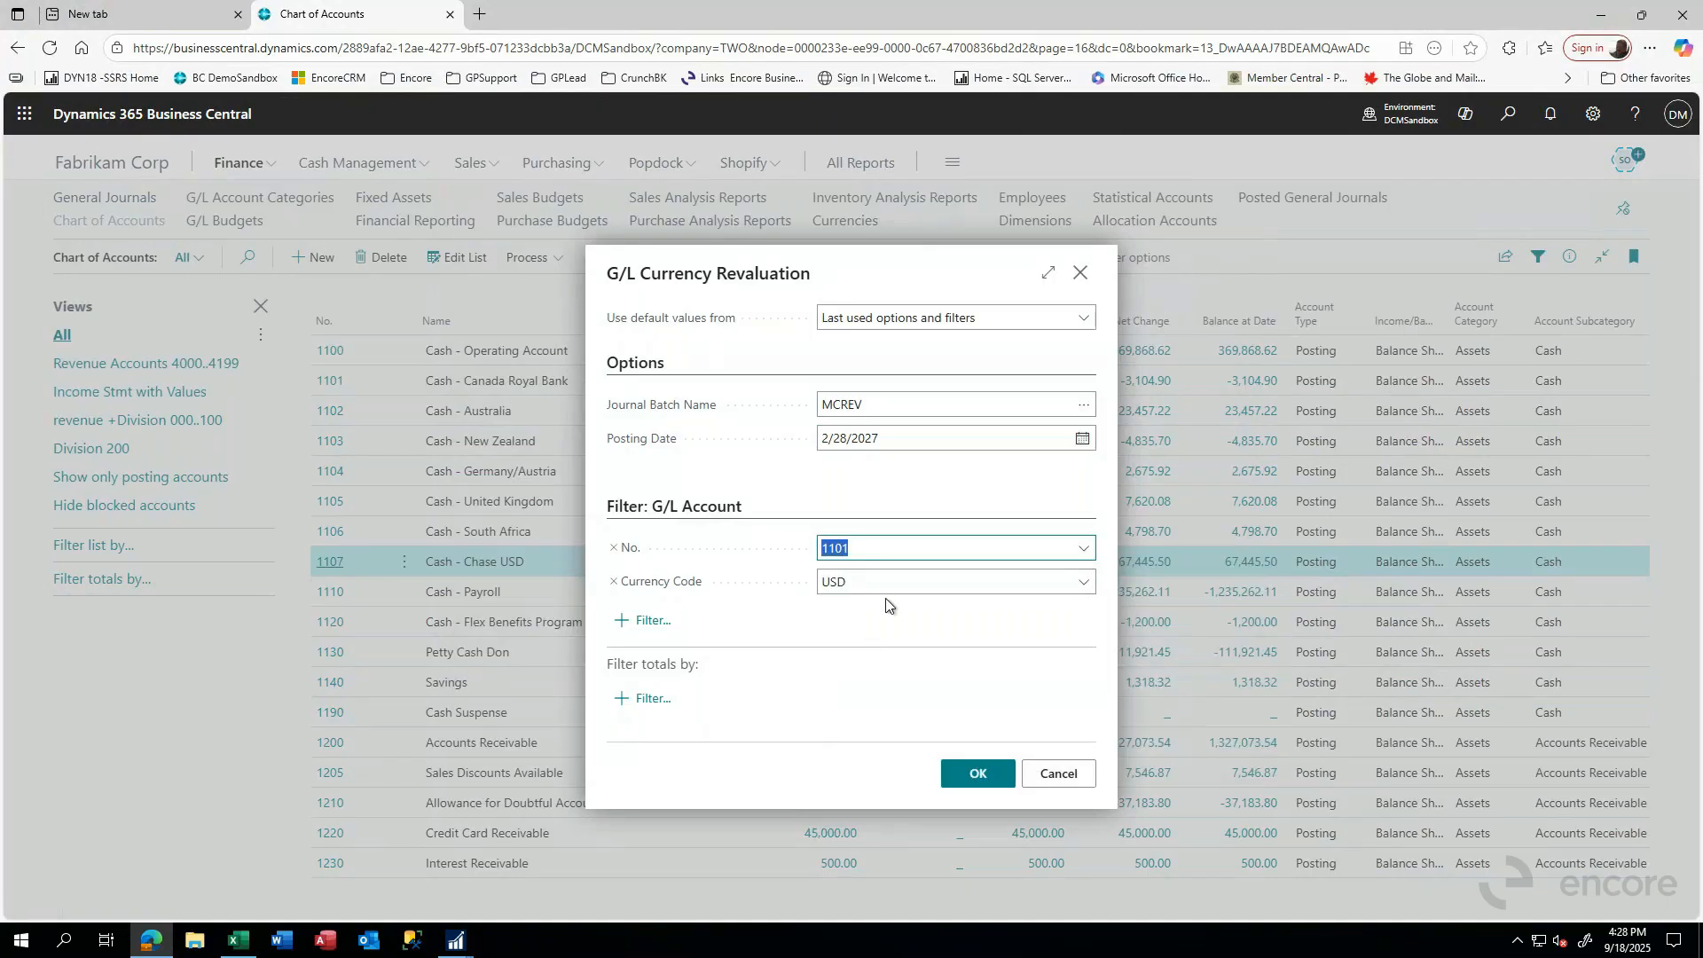
click(867, 550)
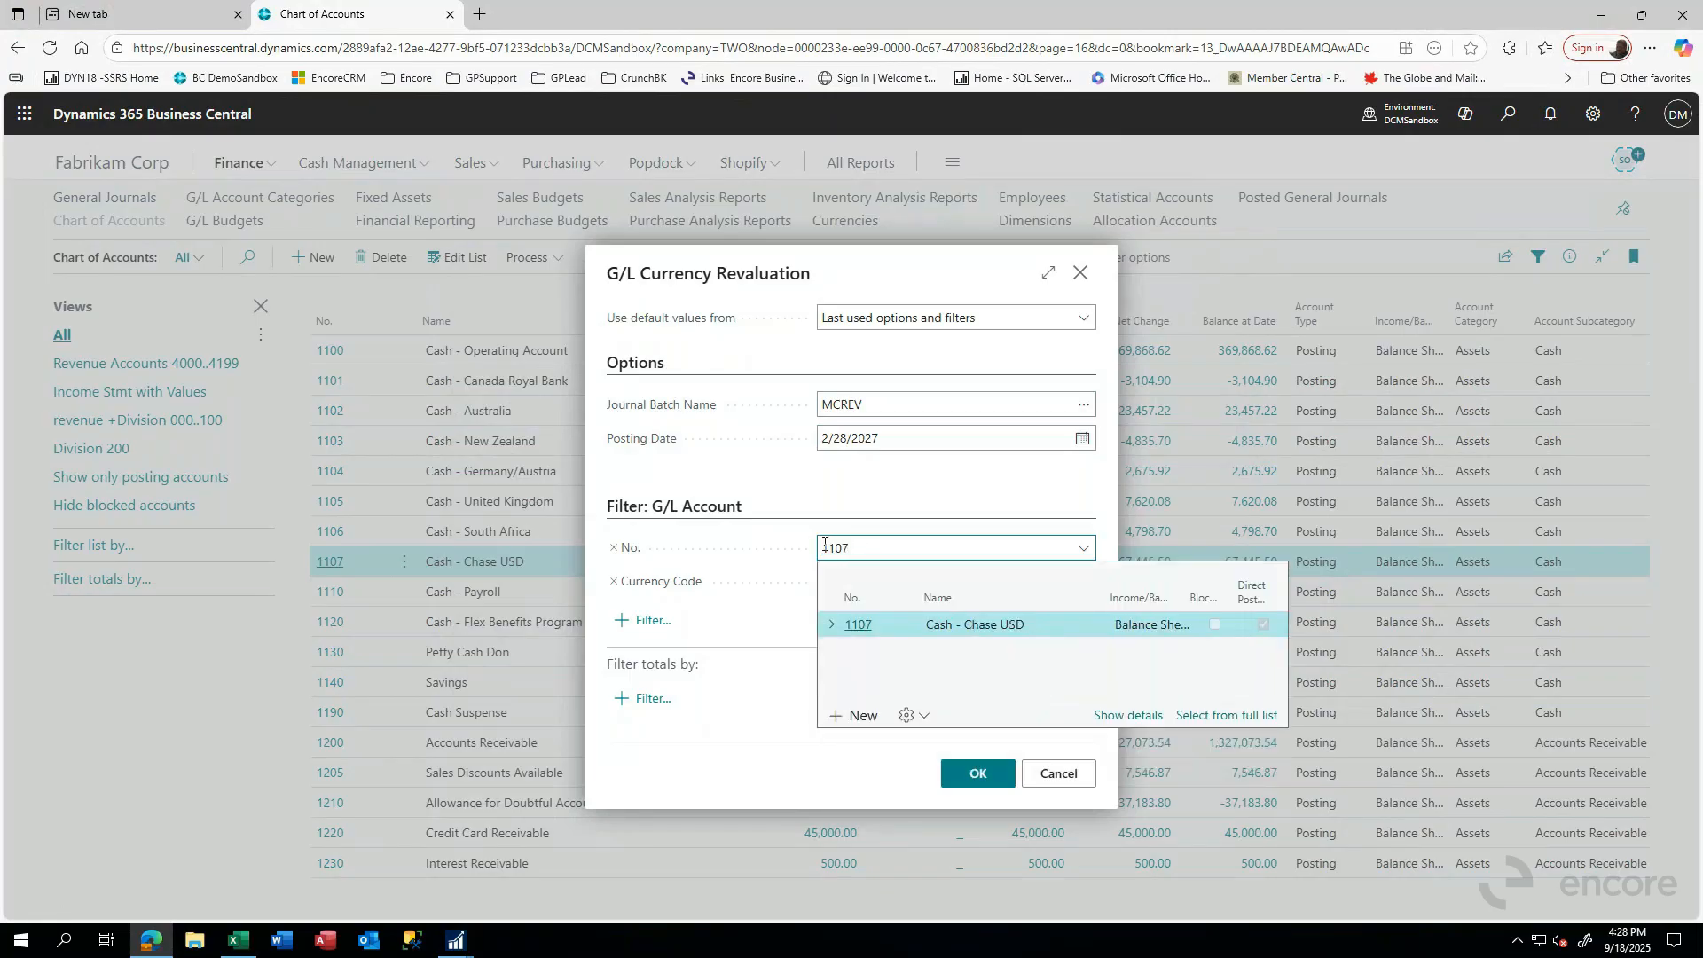
click(859, 625)
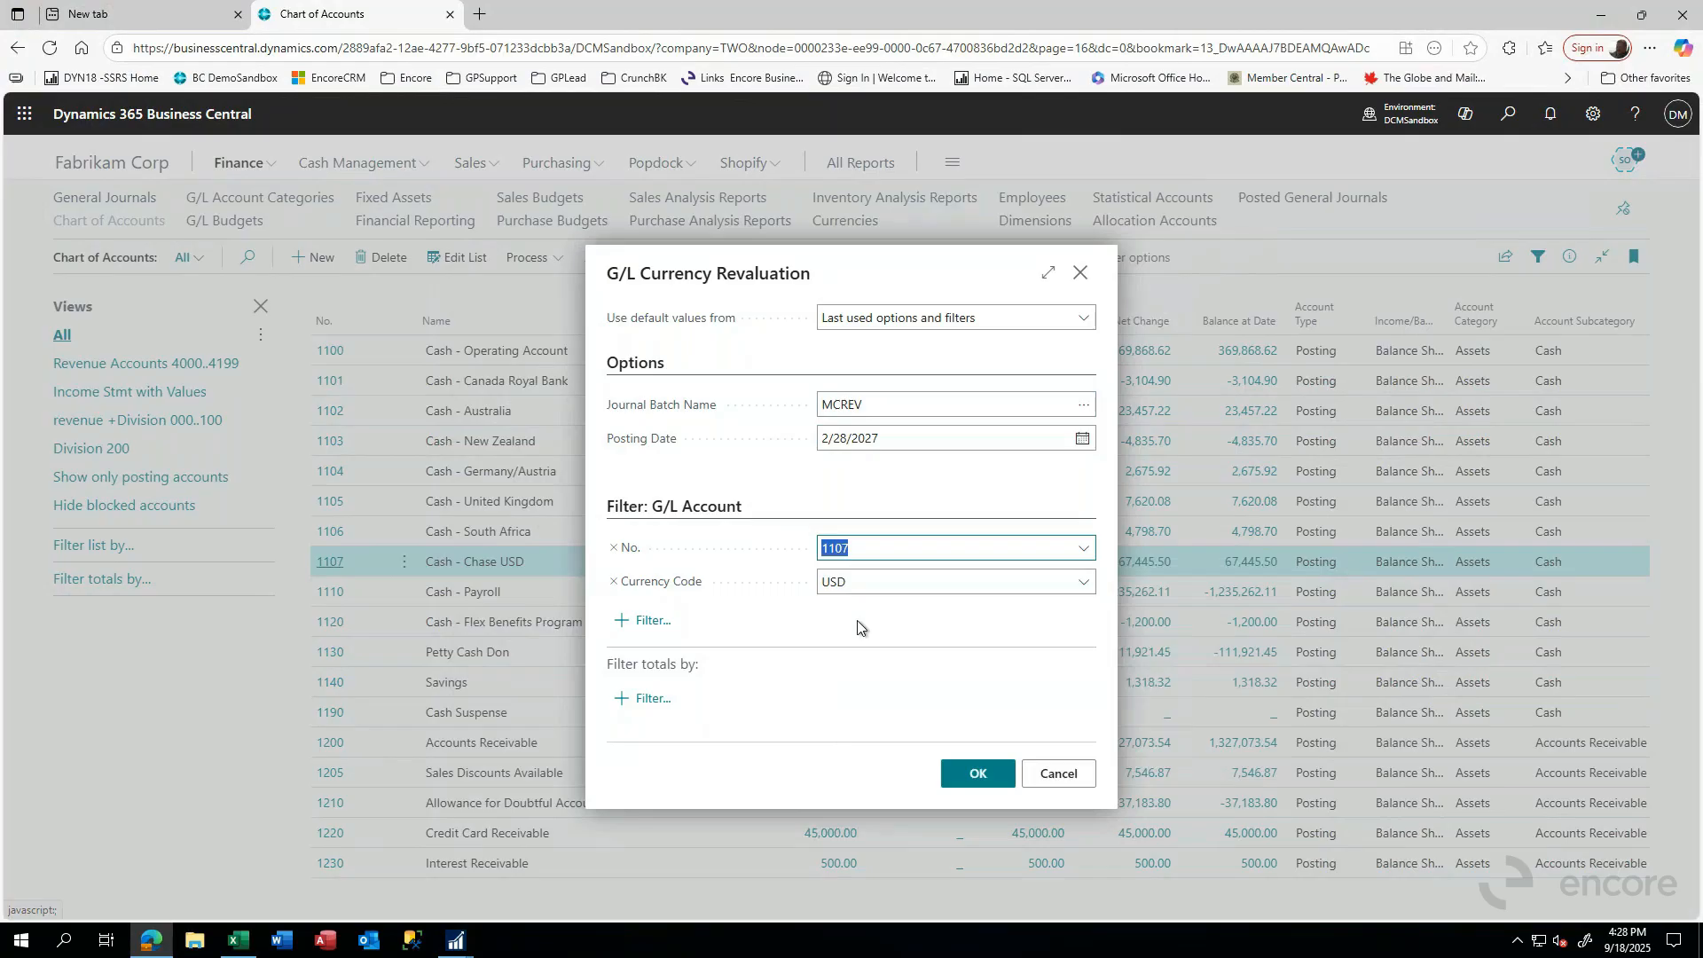
- Look over the currency code and the available total filters, and try to run the G/L currency revaluation into the MCREV batch
click(860, 581)
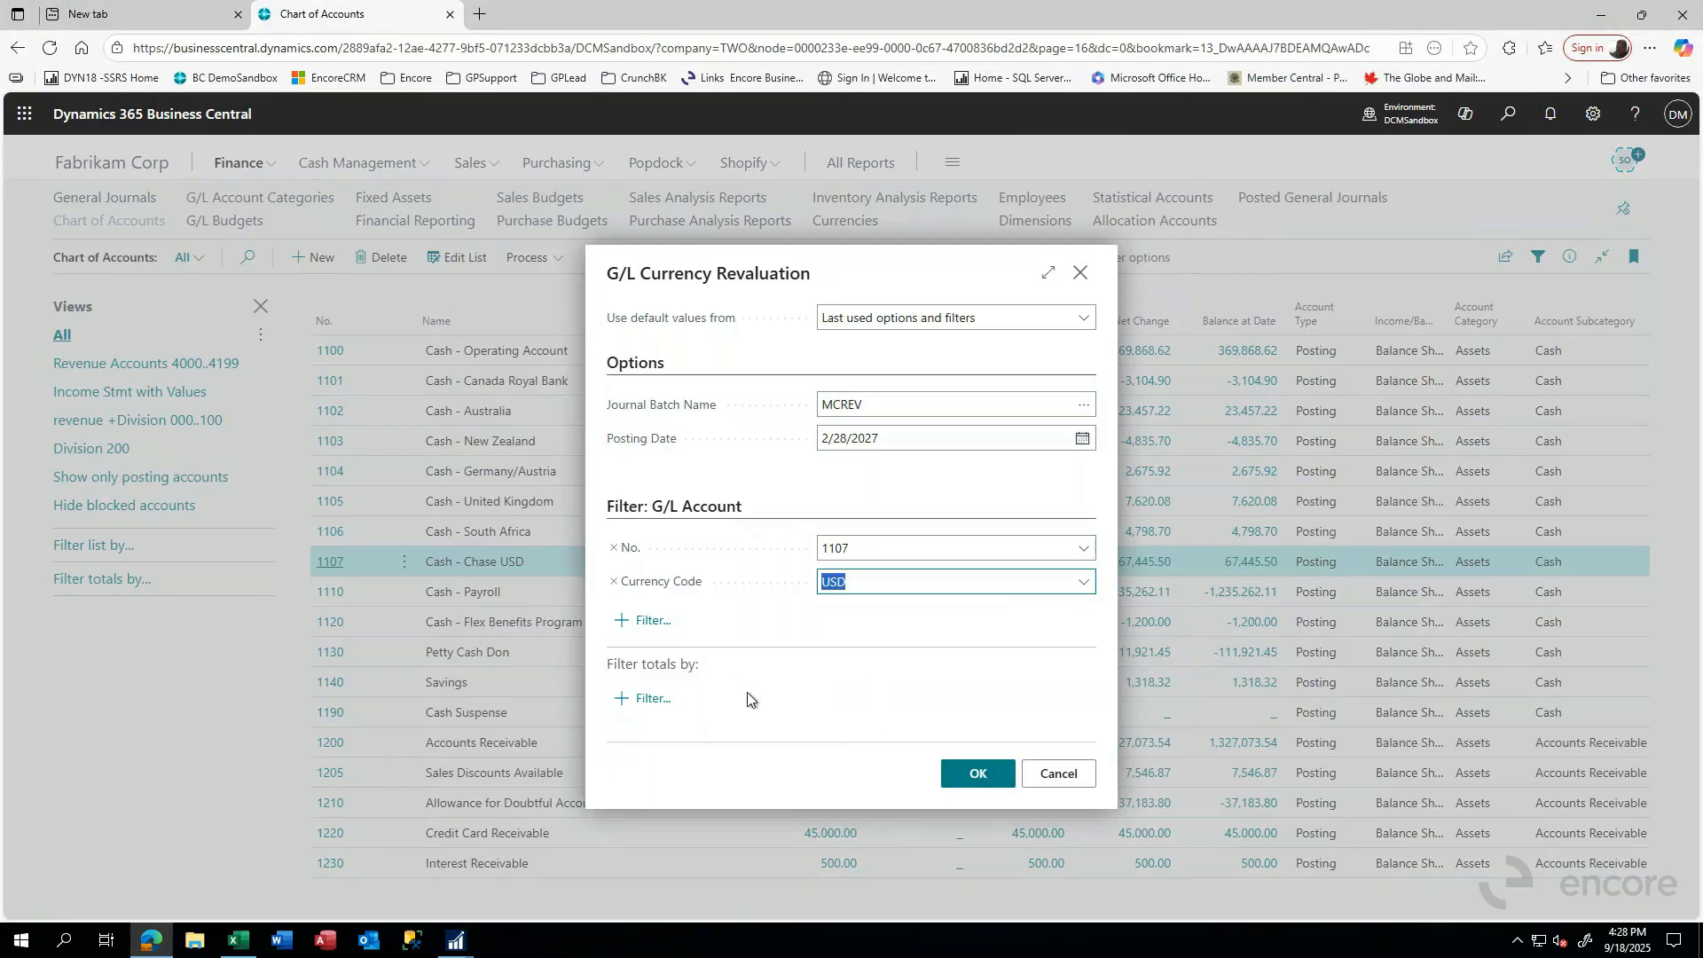
click(647, 698)
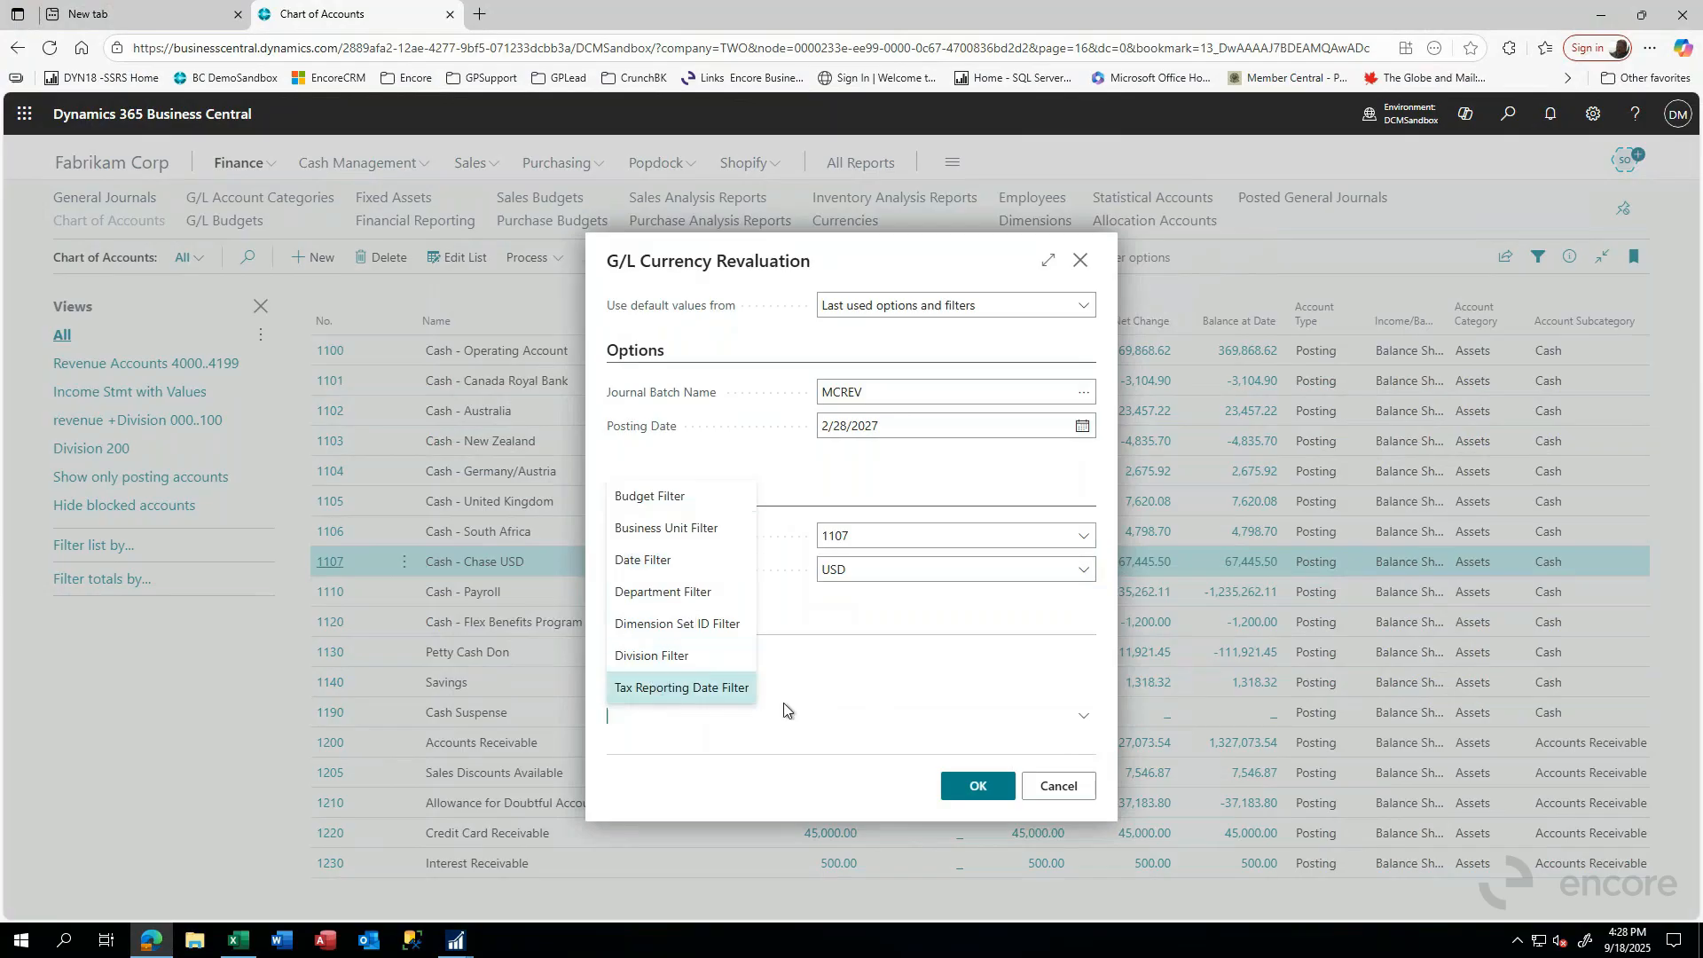
click(979, 788)
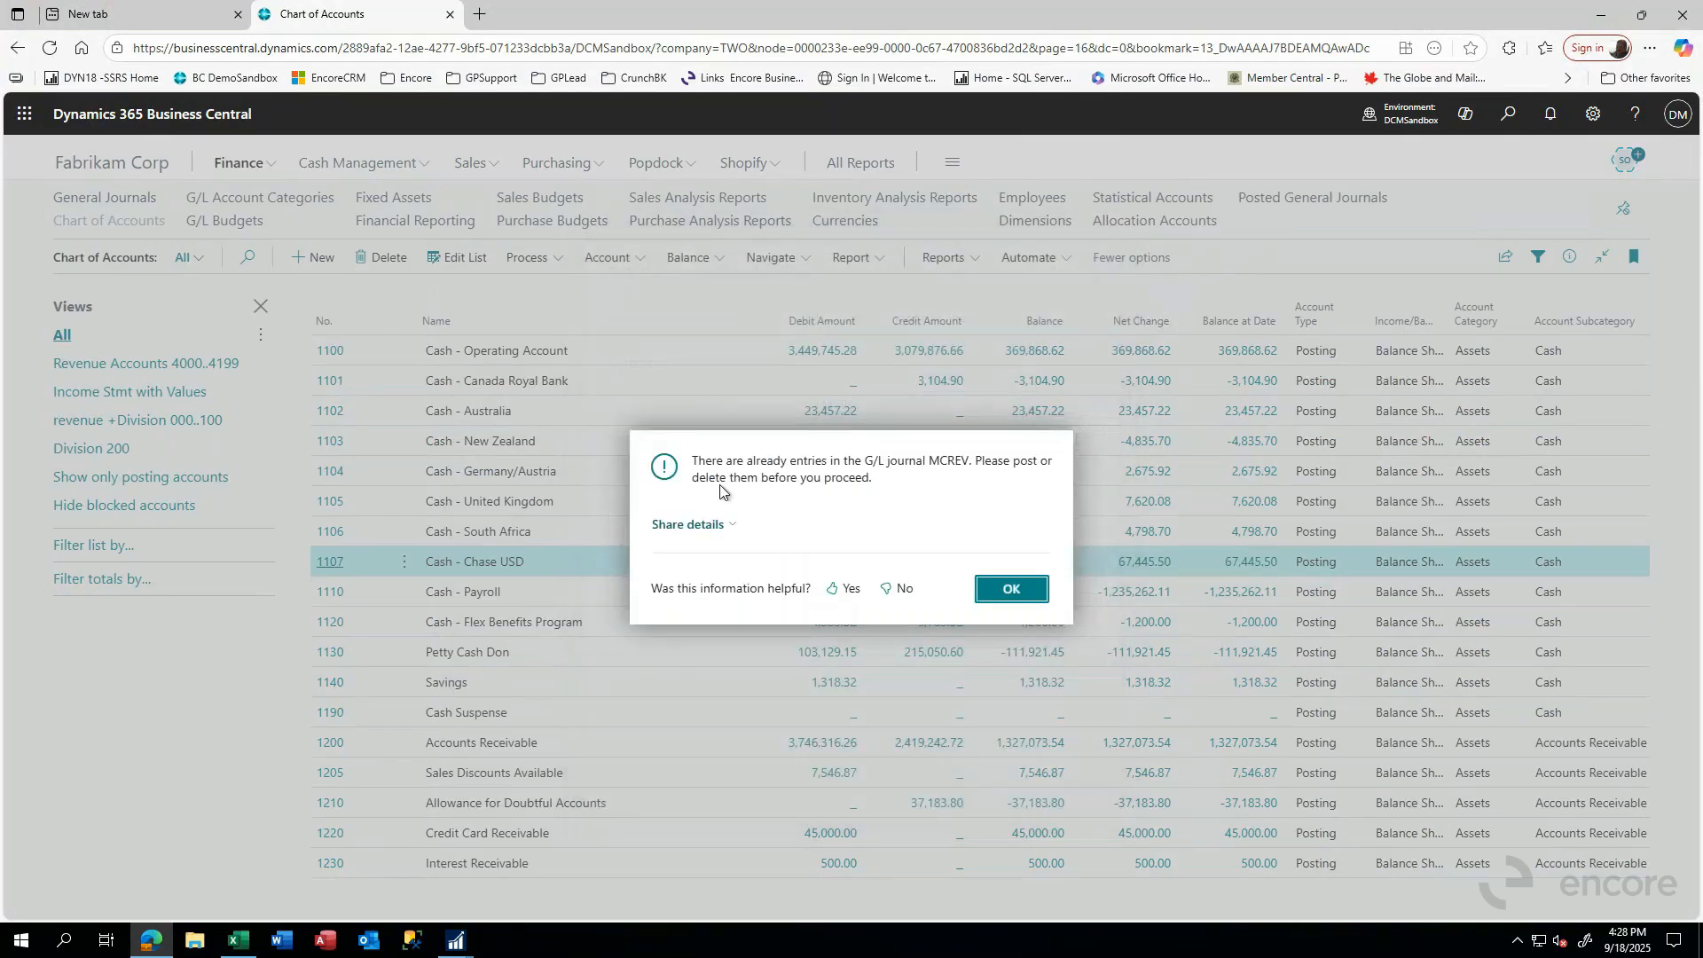
click(1009, 591)
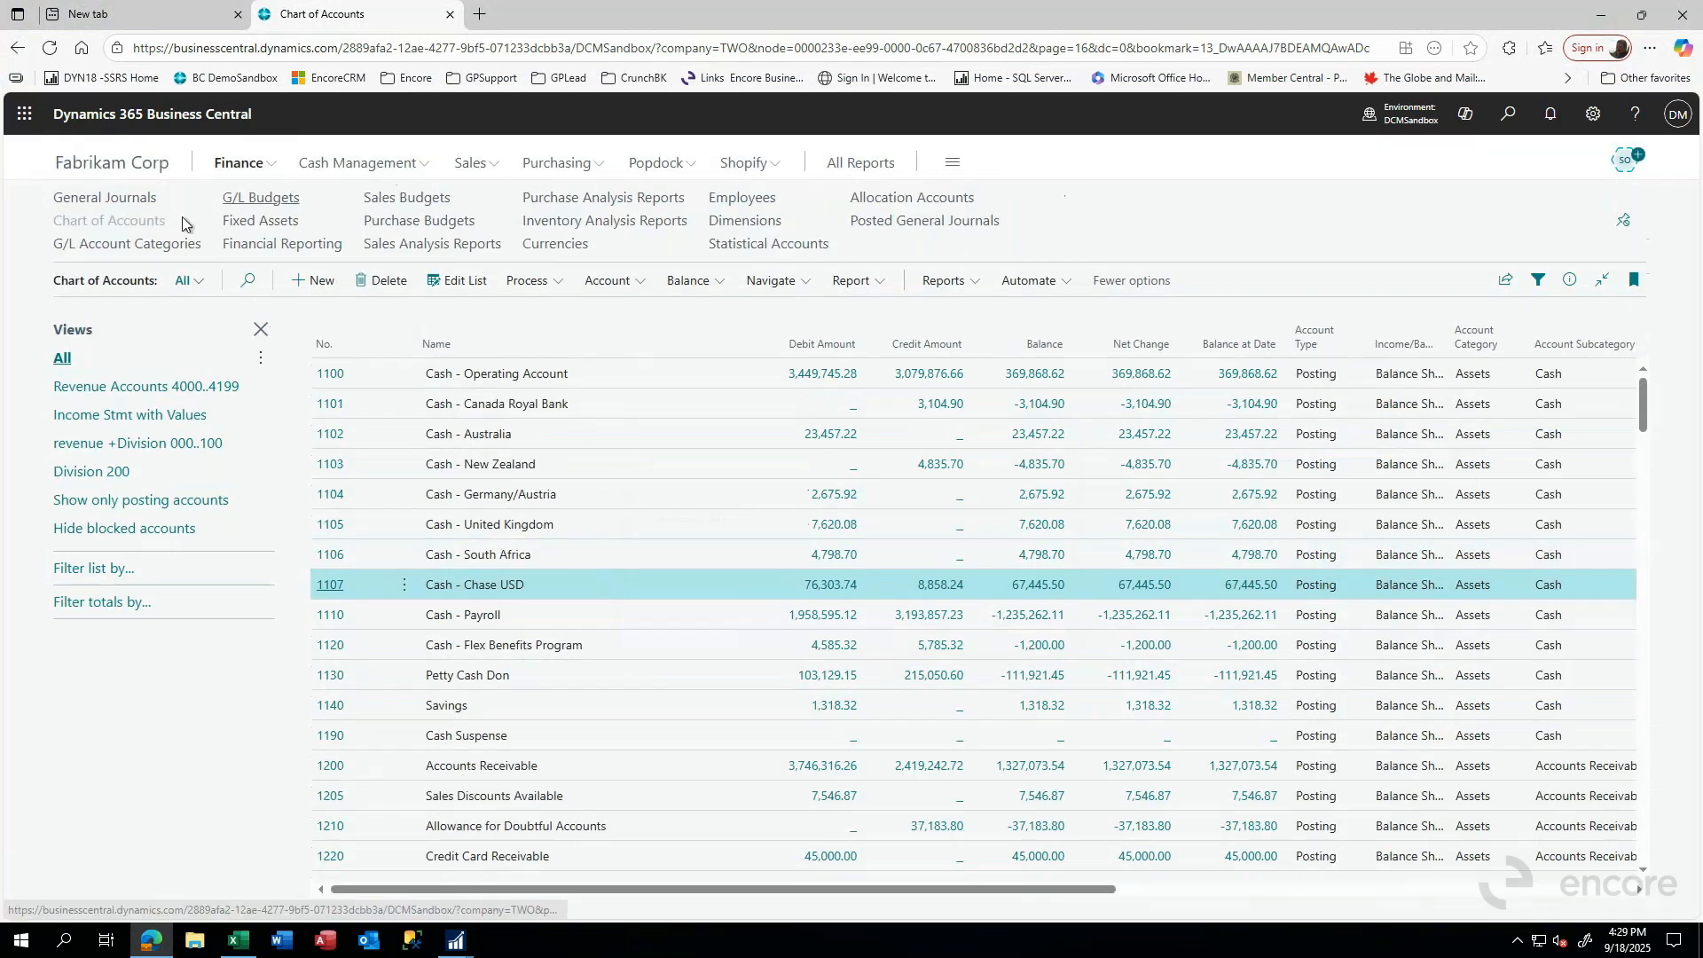
- Open the MCREV general journal batch, delete its existing gain/loss line for account 1107, and return to the list of journal batches
click(119, 200)
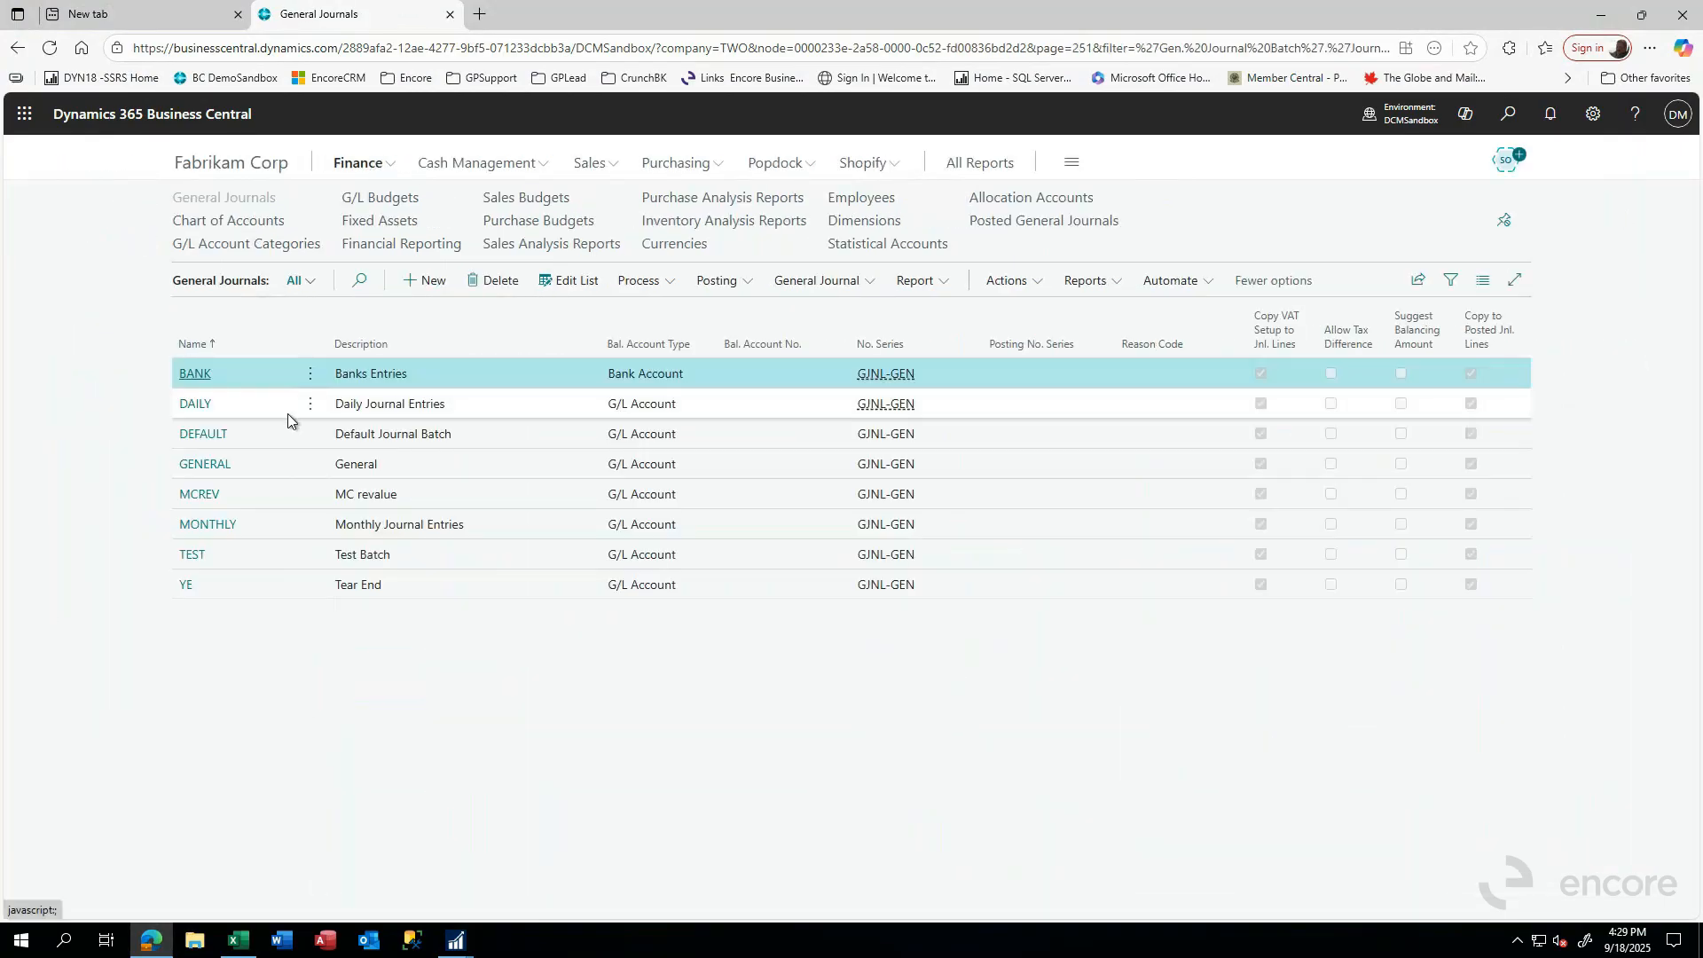
click(203, 501)
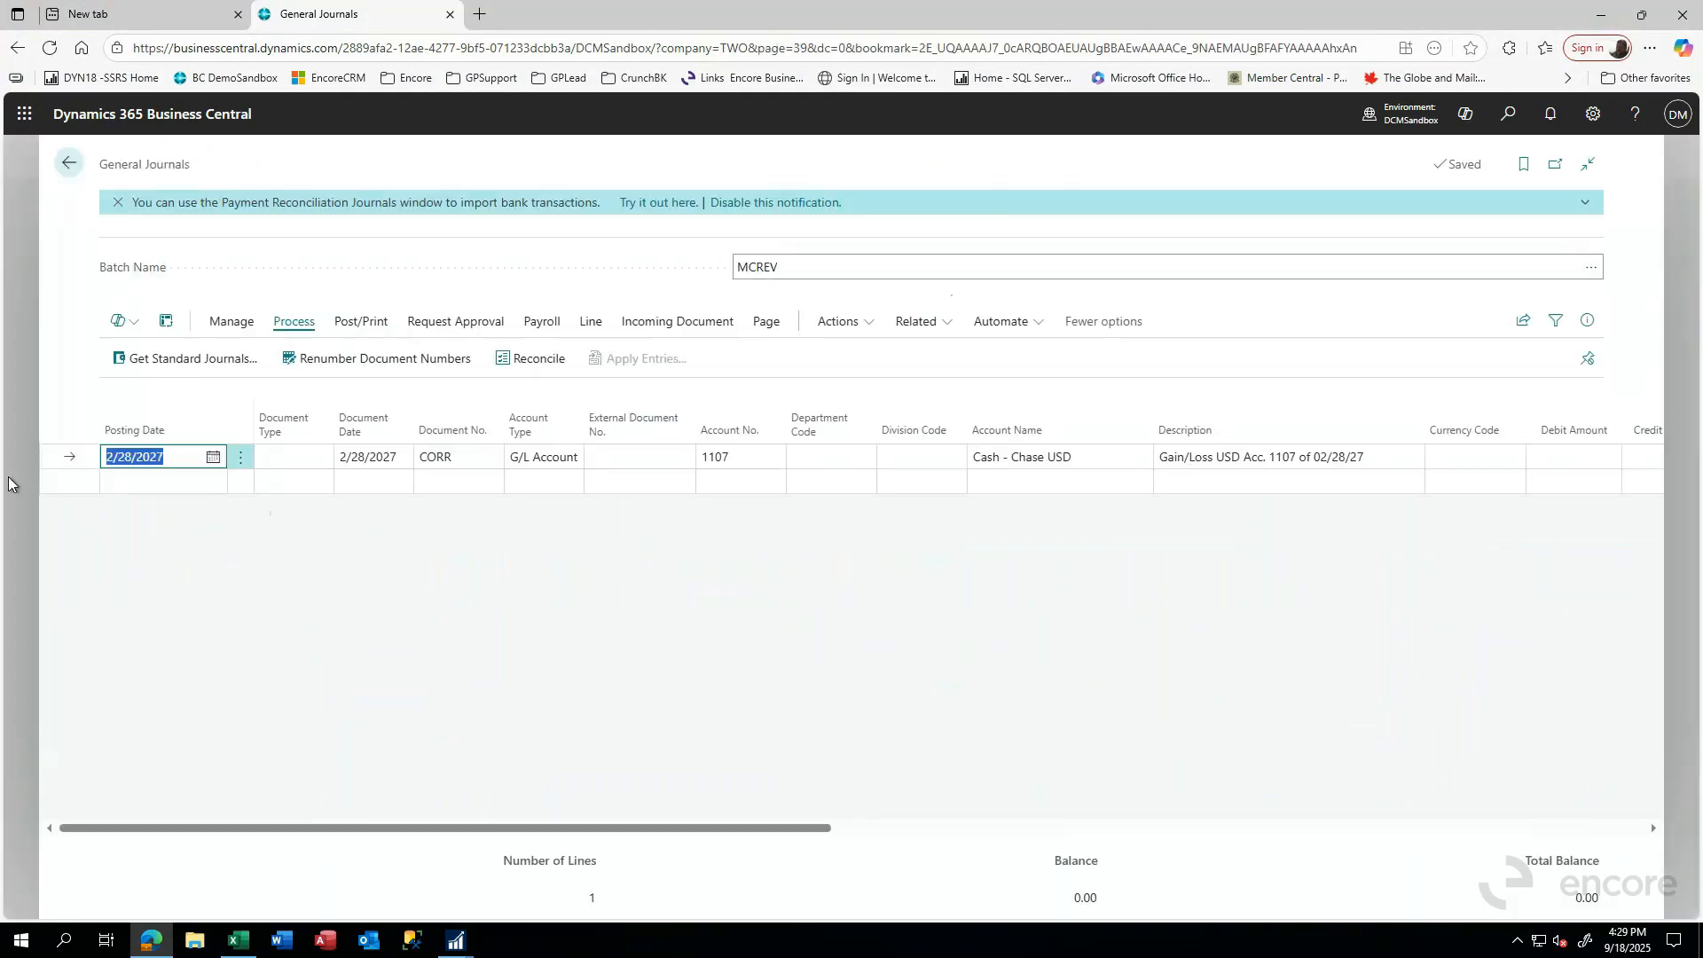
click(74, 459)
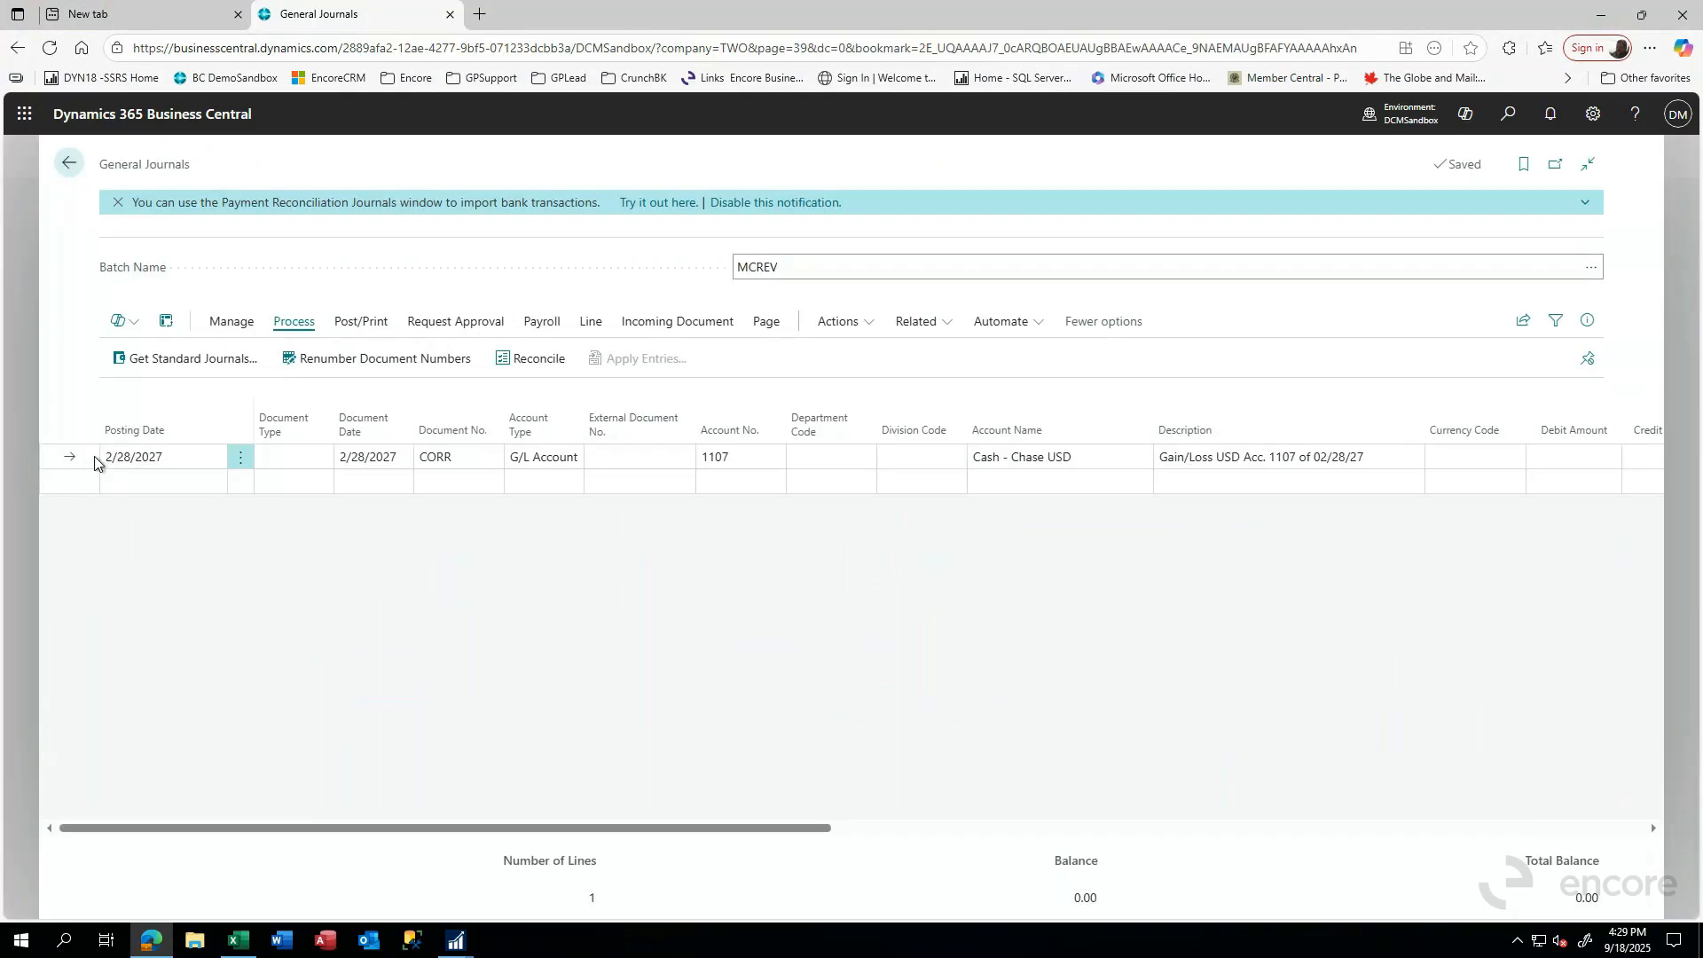
click(241, 457)
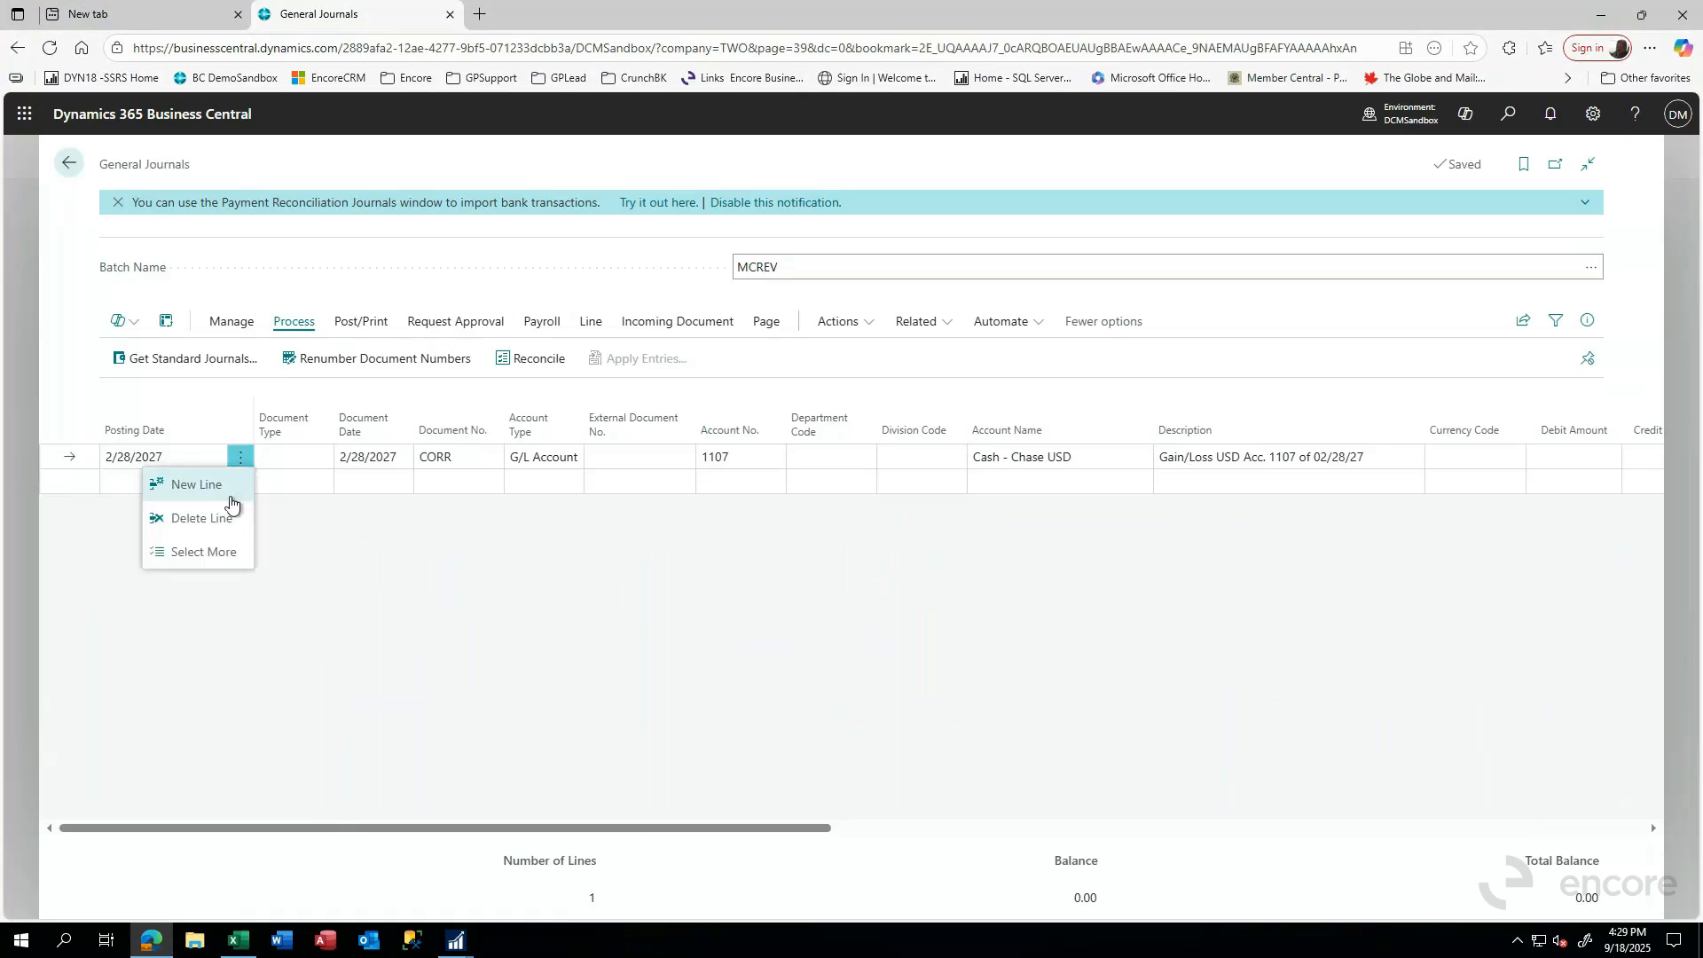
click(194, 520)
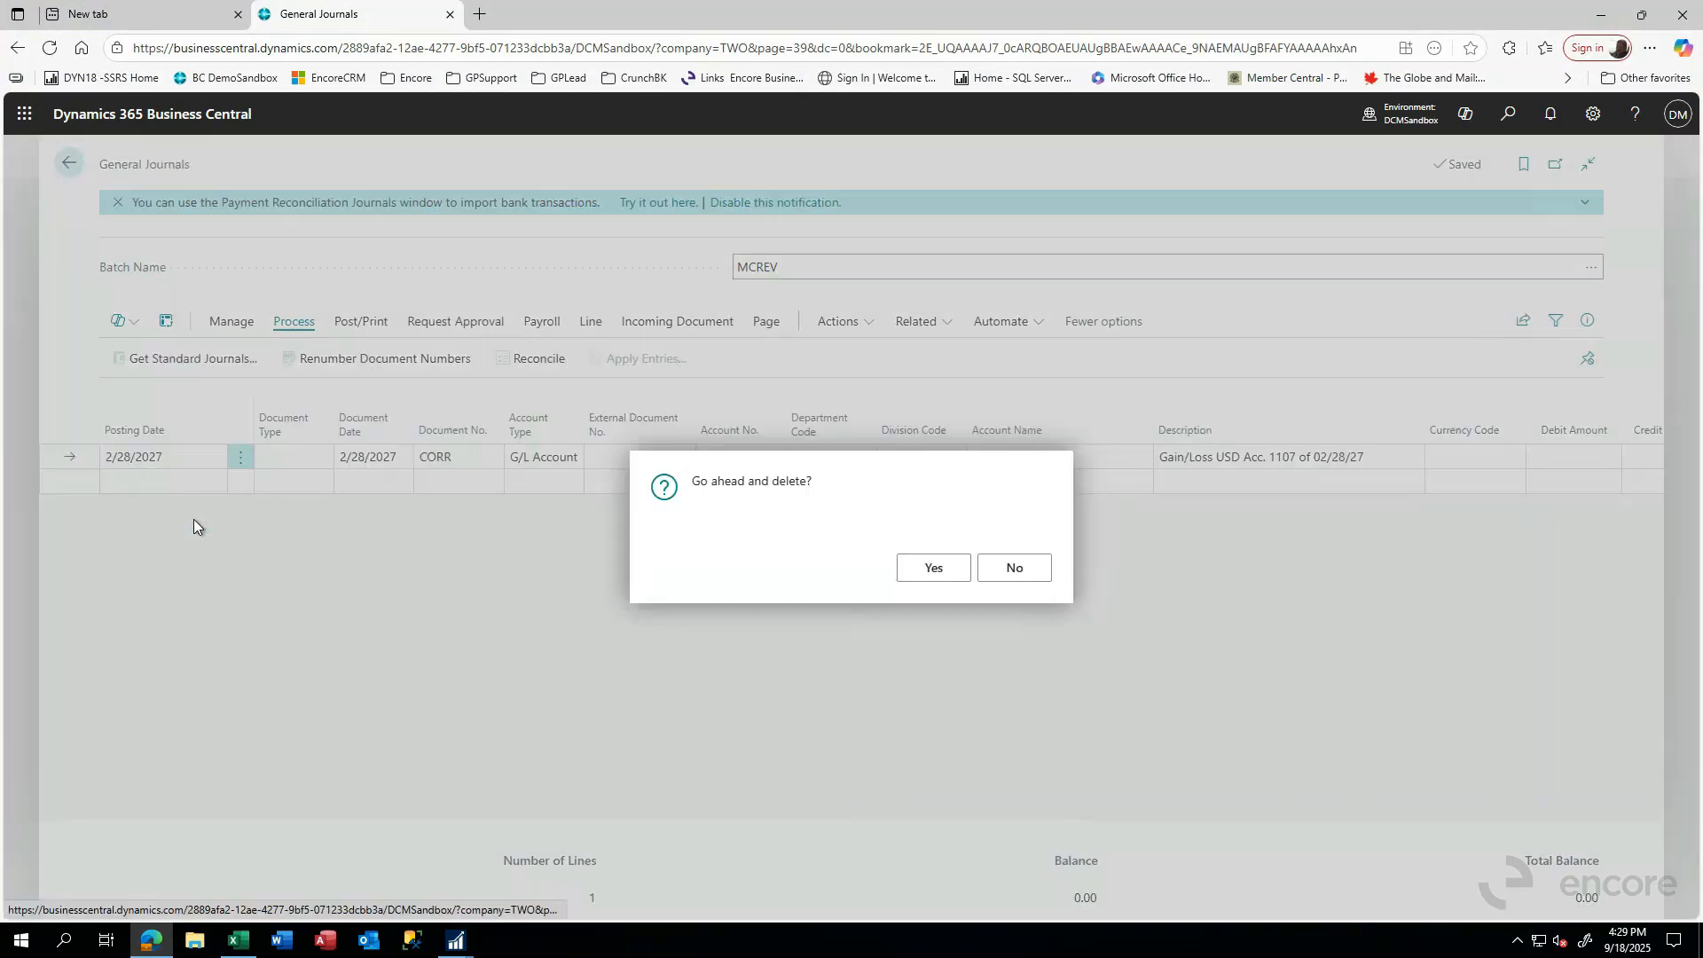
click(934, 565)
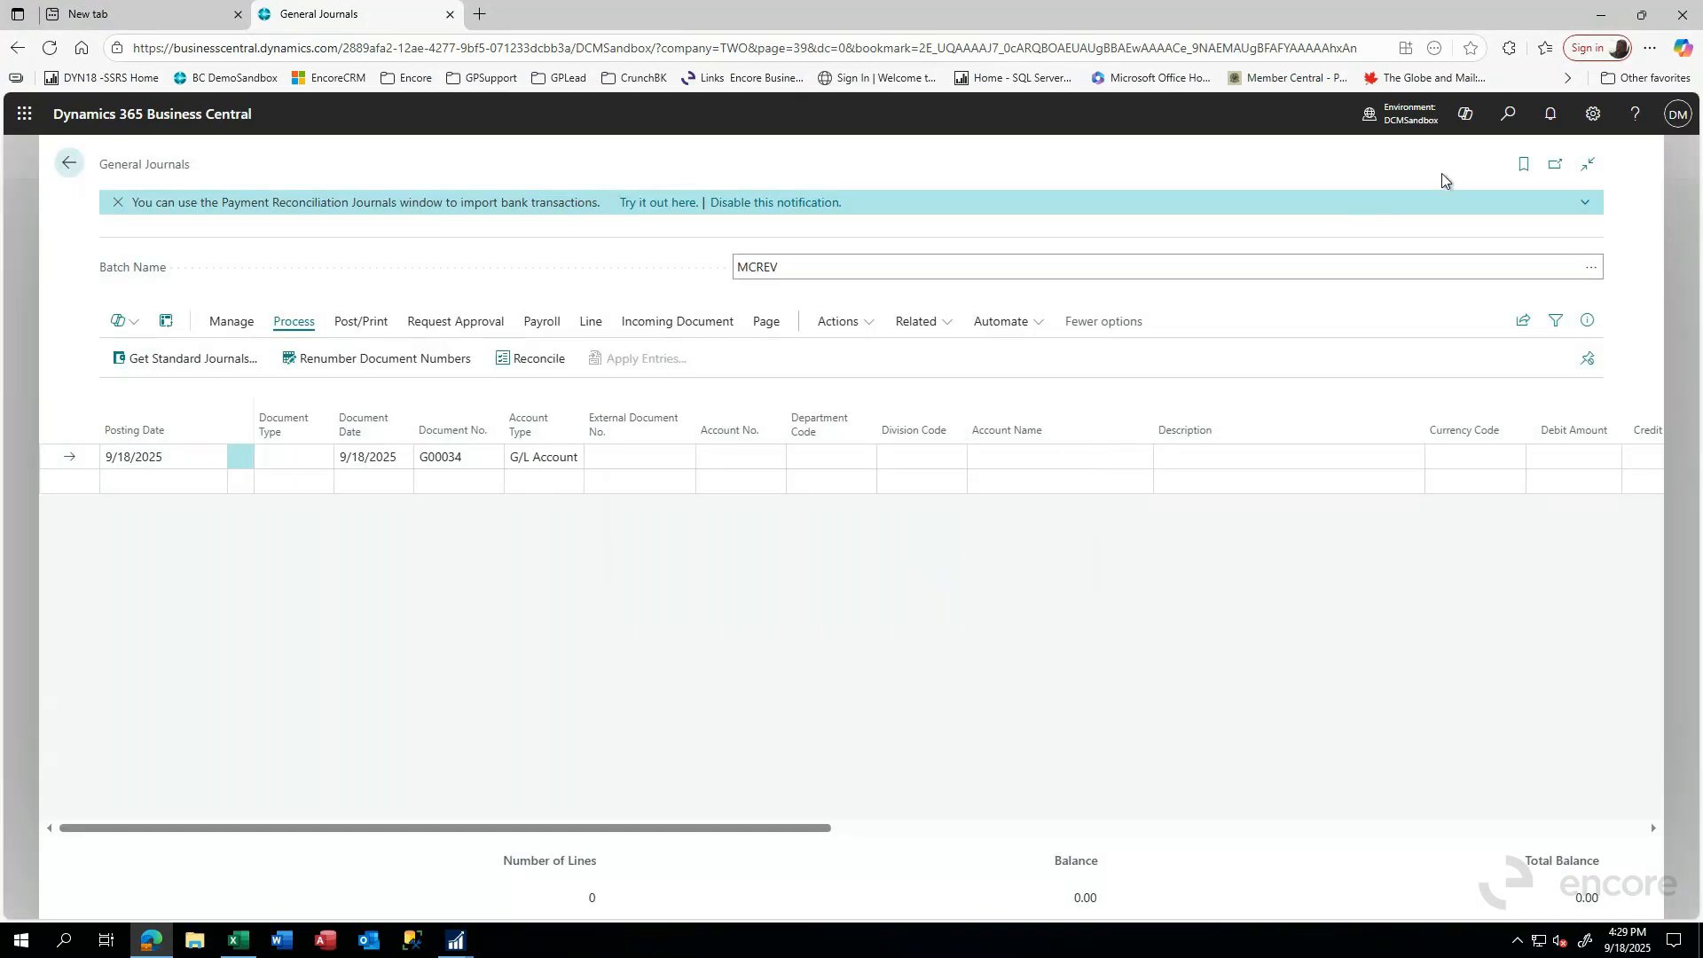
click(69, 163)
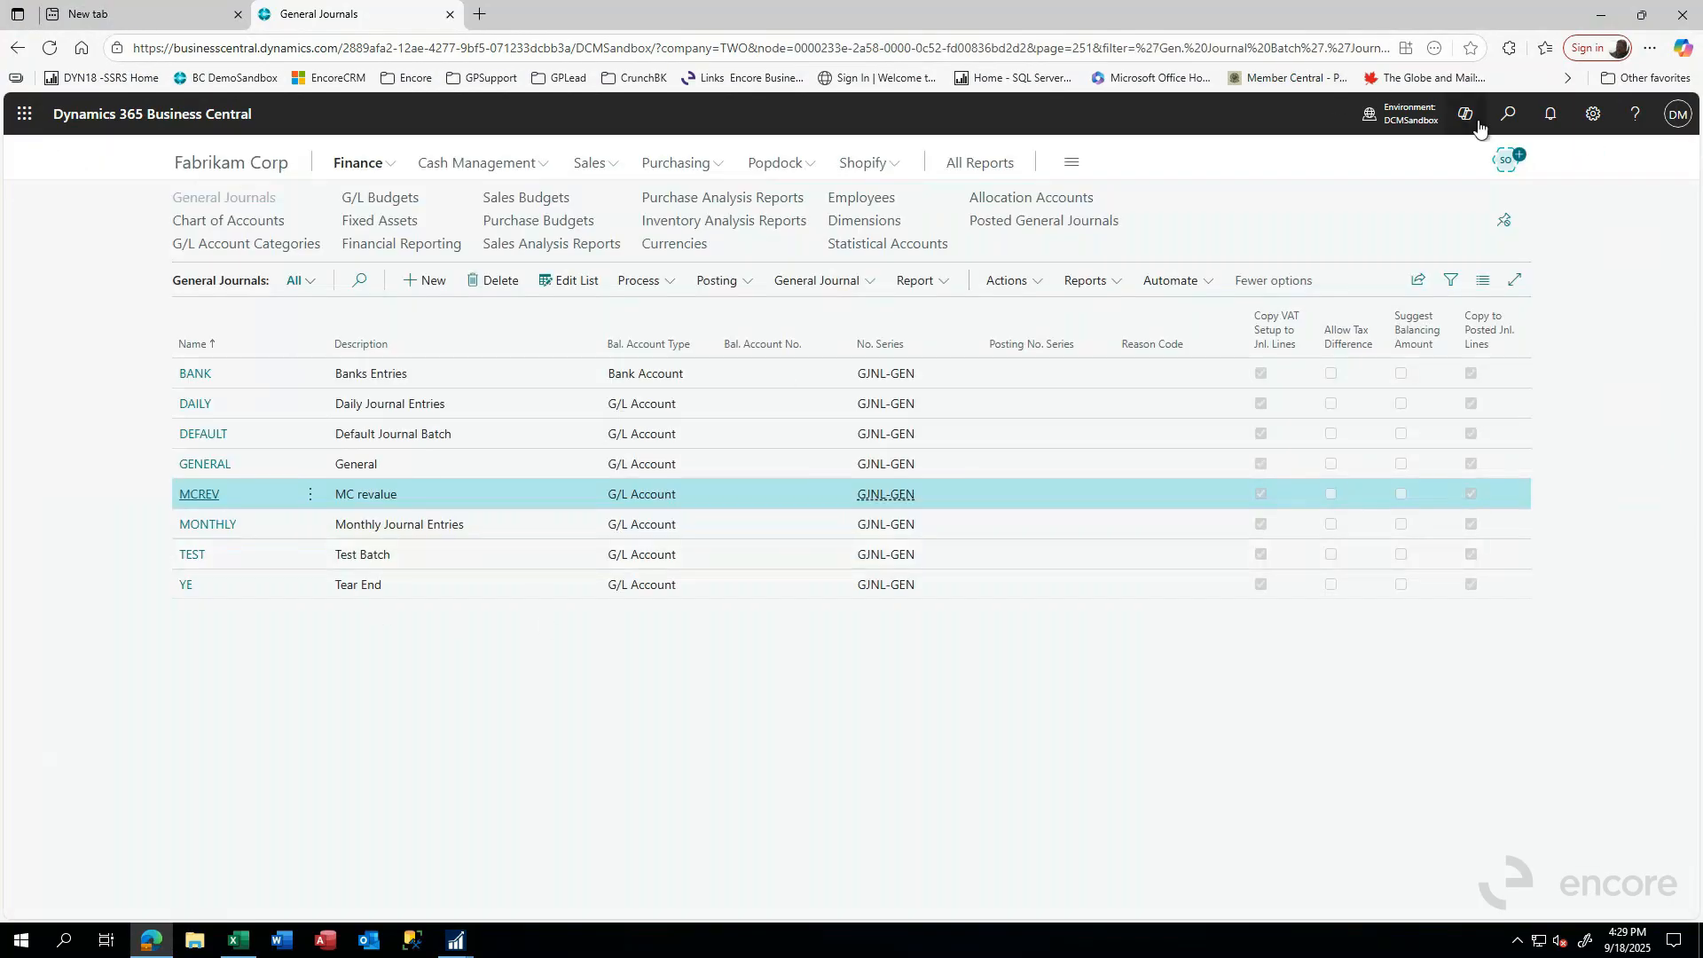
- Search for "curr rev" and run the G/L Currency Revaluation with MCREV as the journal batch, opening the resulting journal
click(1512, 116)
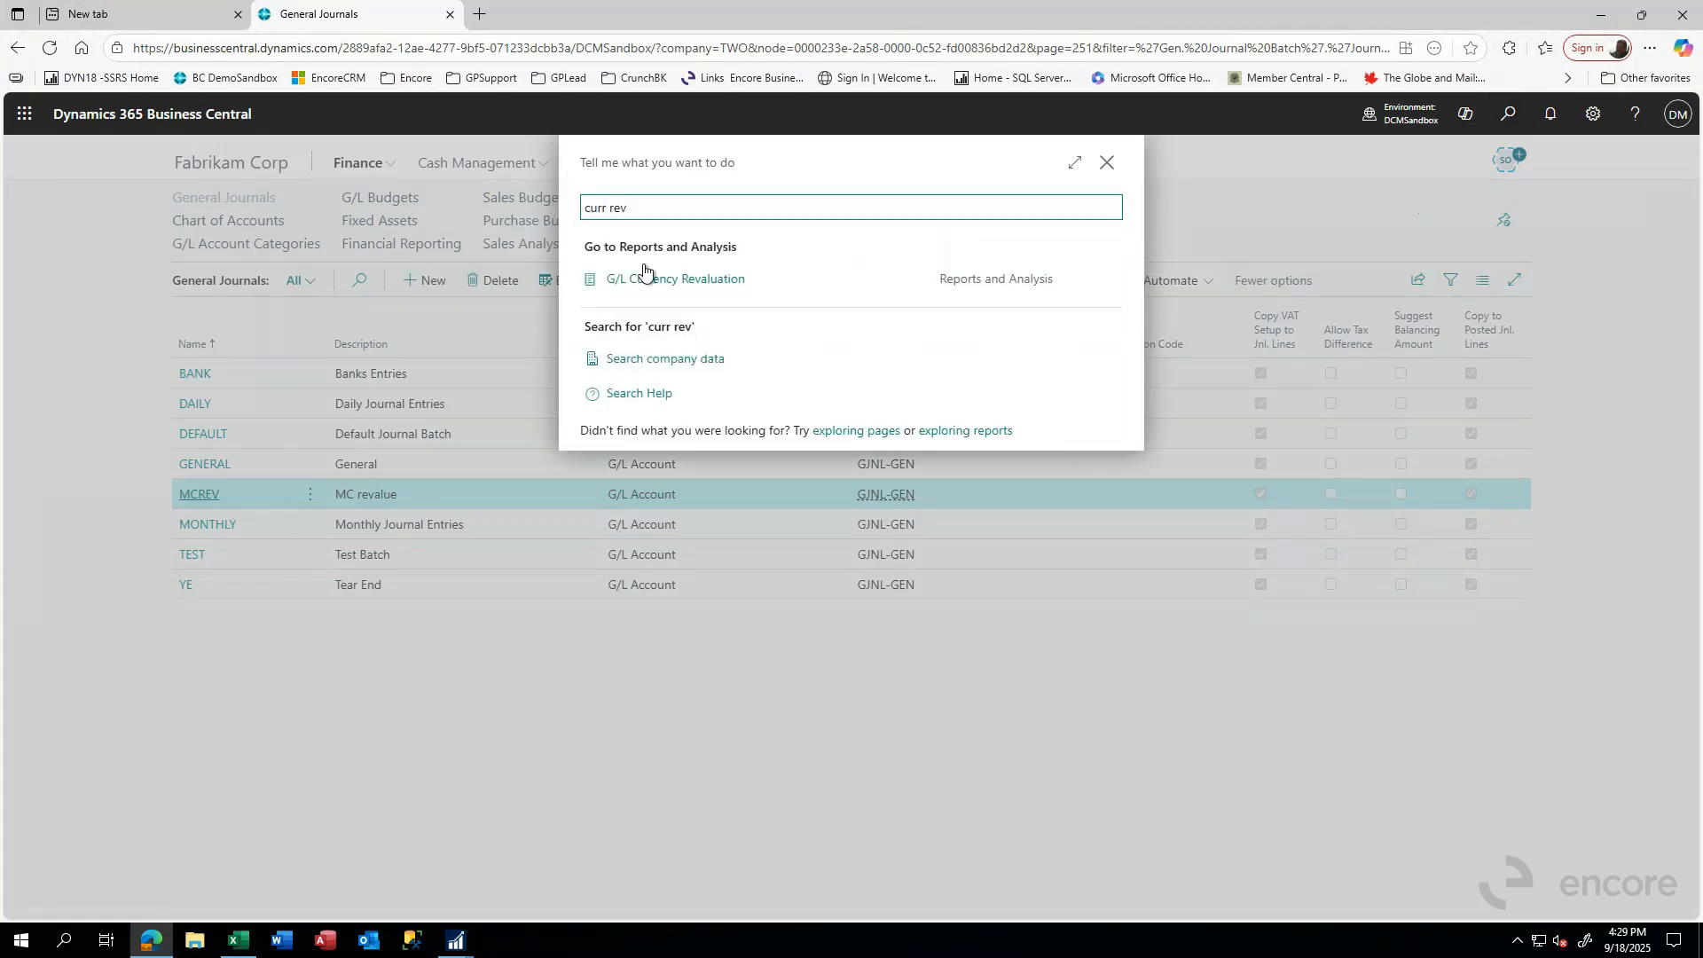
click(646, 276)
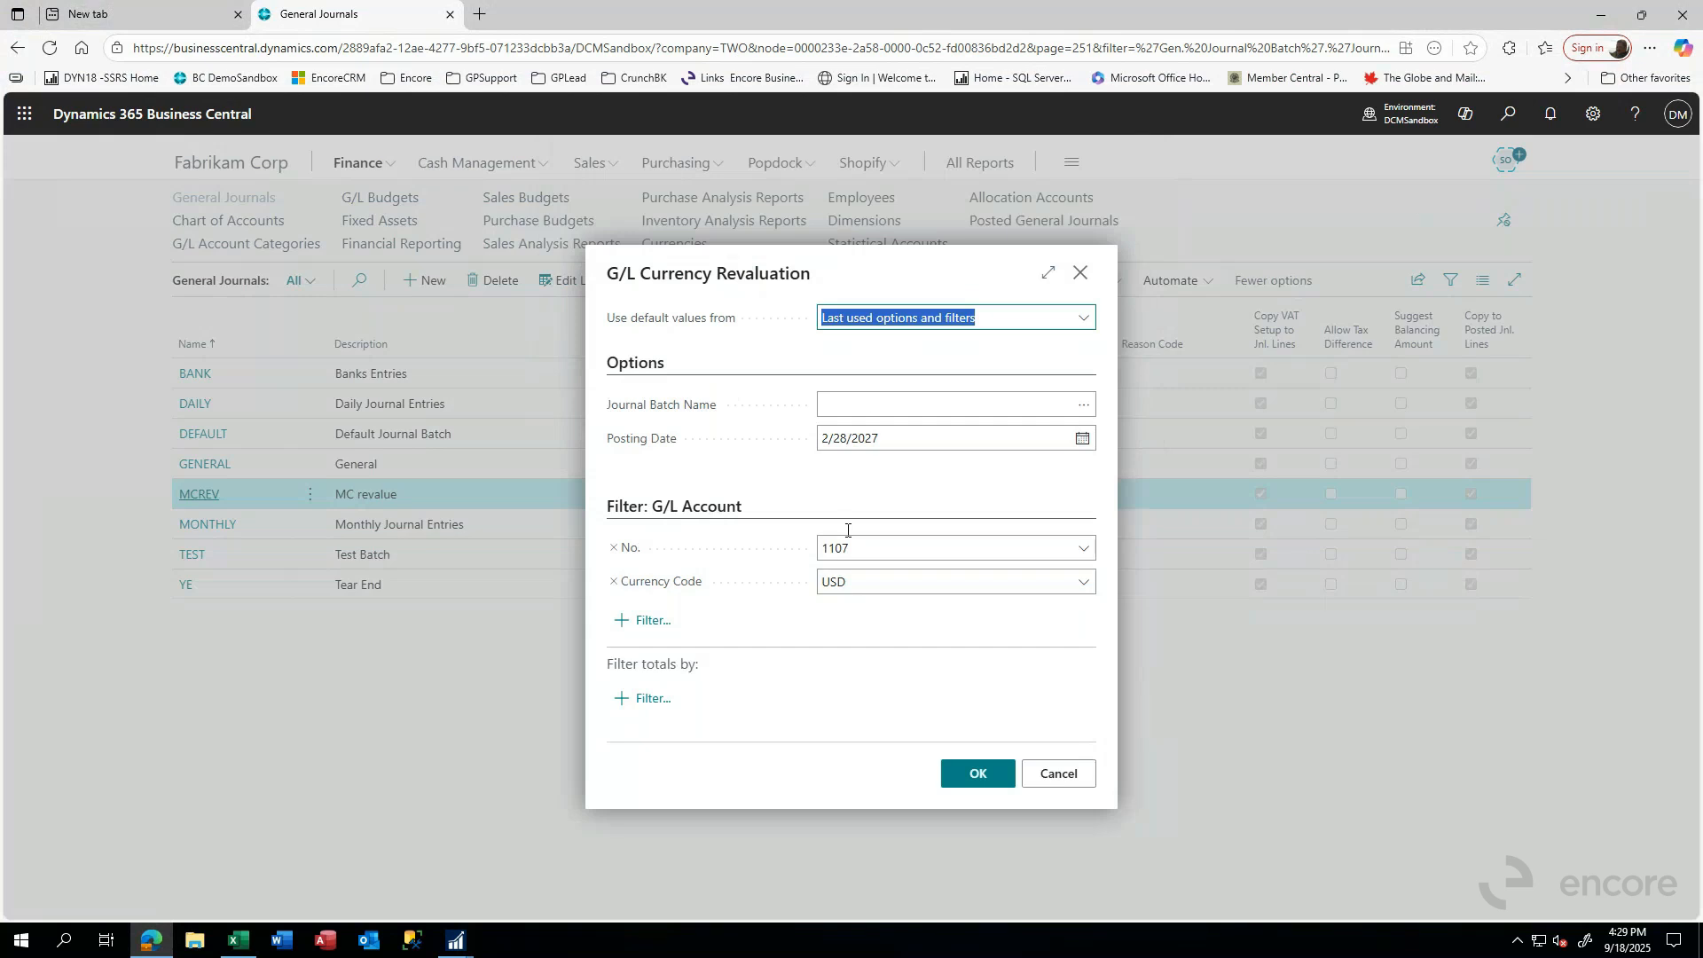
click(873, 409)
click(1084, 406)
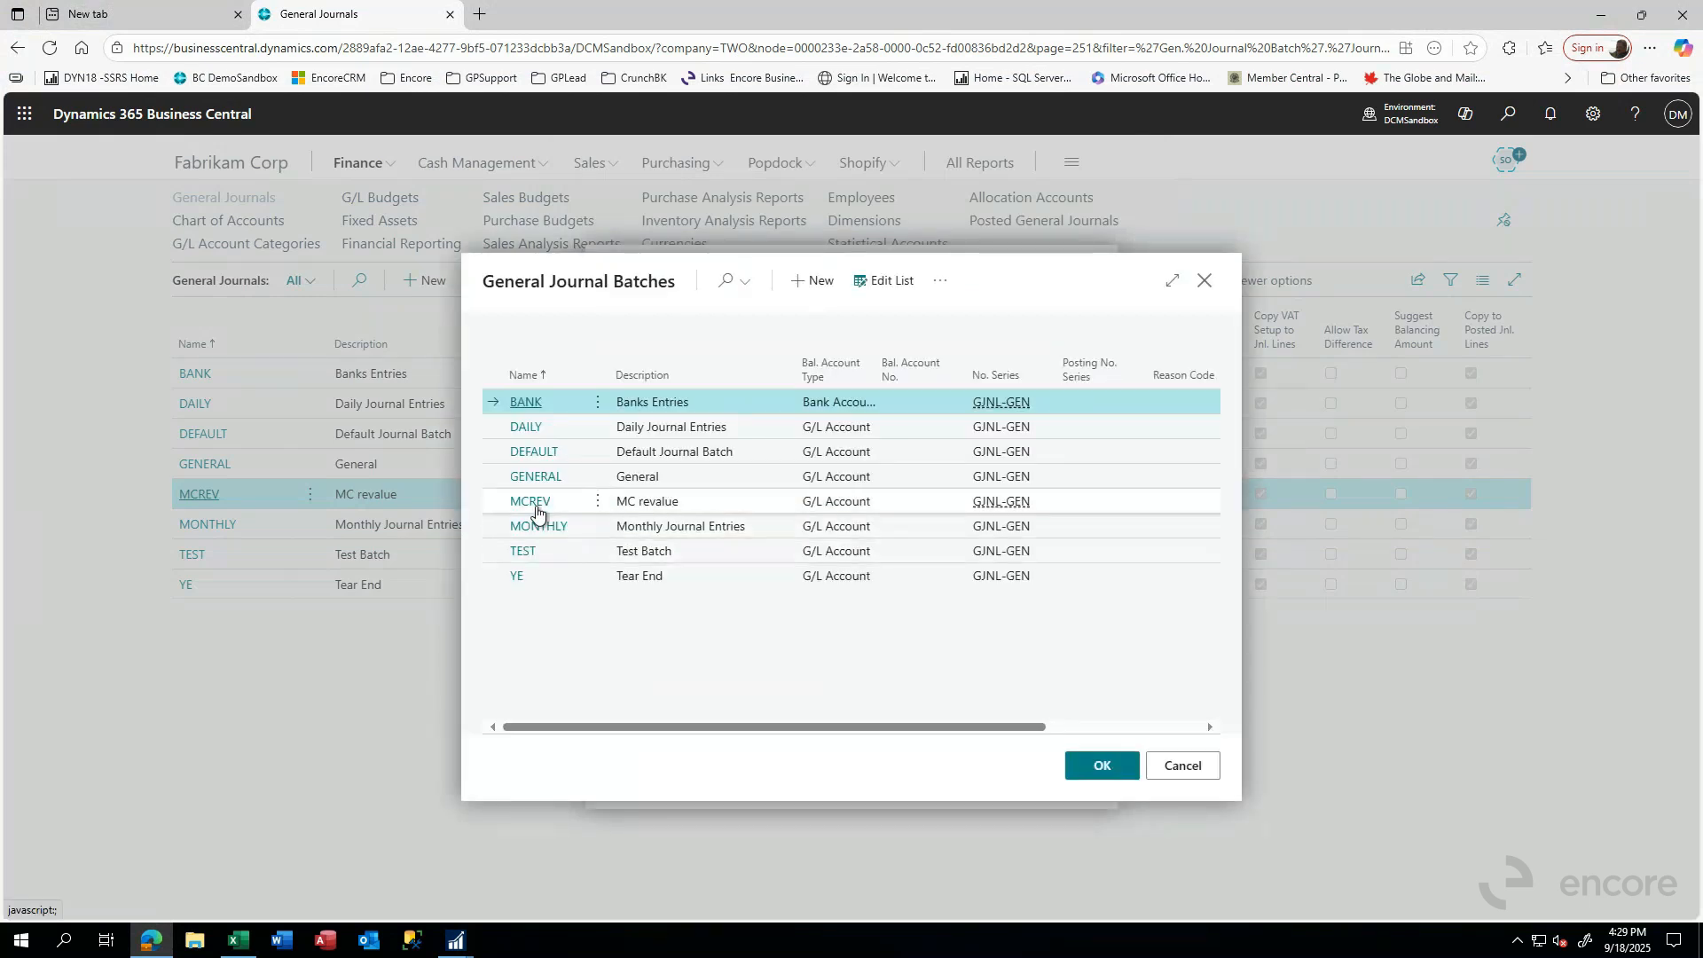
click(533, 502)
click(991, 776)
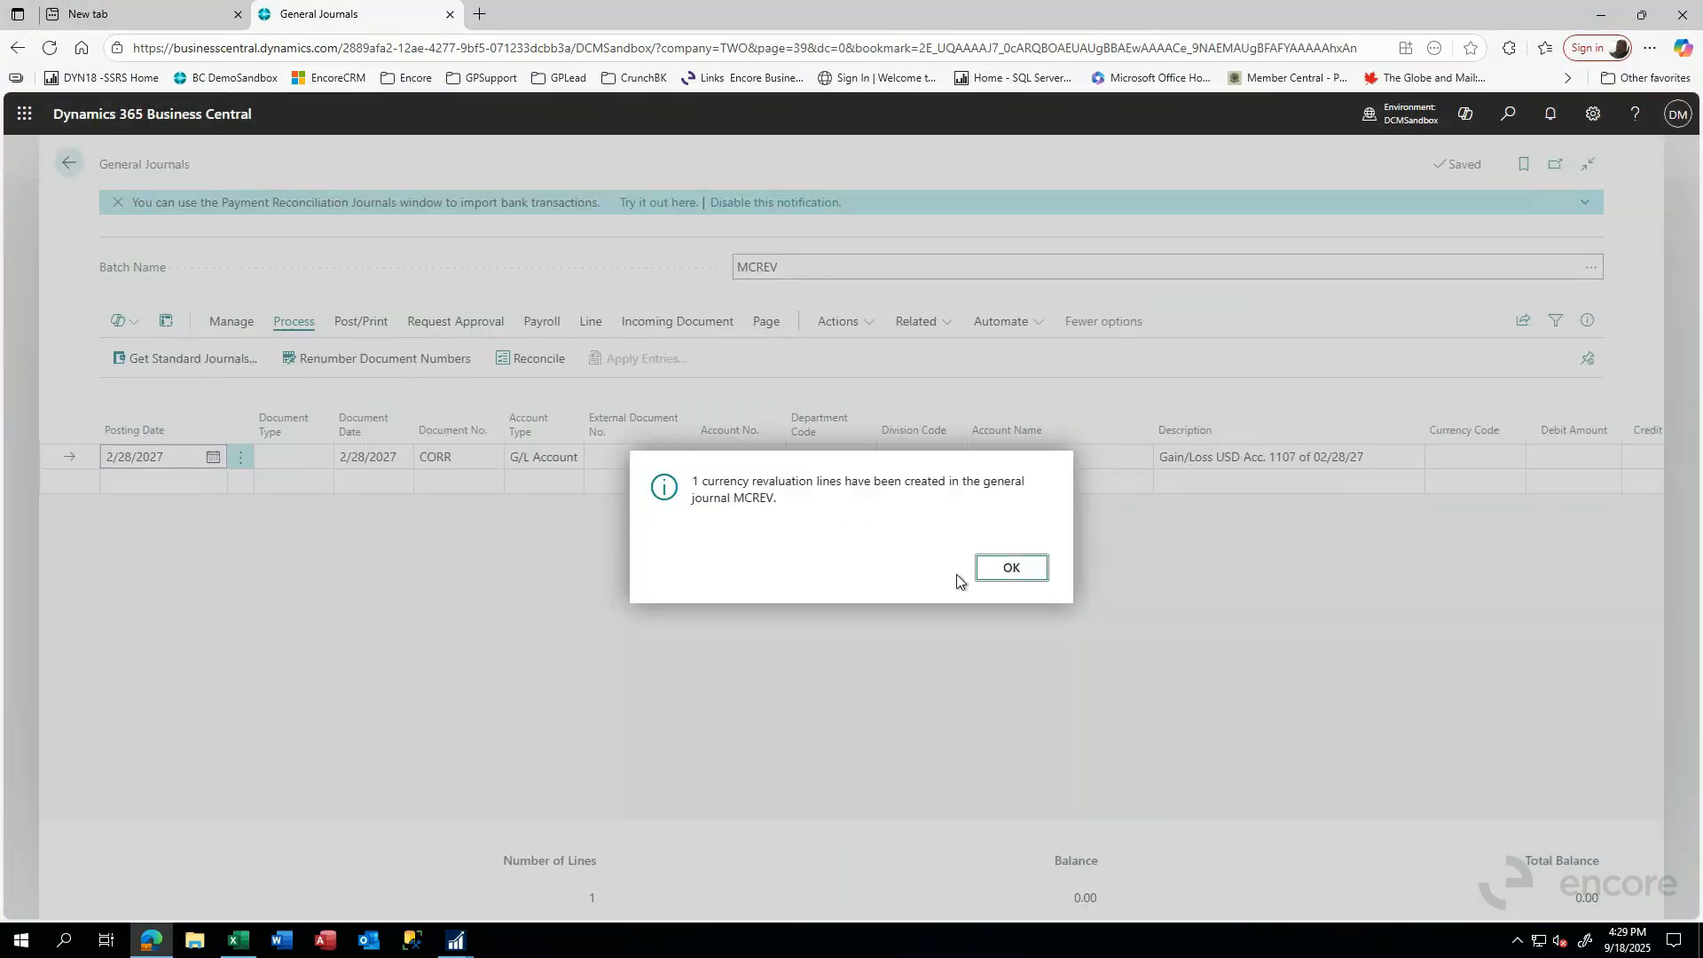
click(1003, 570)
- Examine the revaluation line in the MCREV journal, checking its balancing account, amounts, currency code and description
click(316, 477)
click(377, 462)
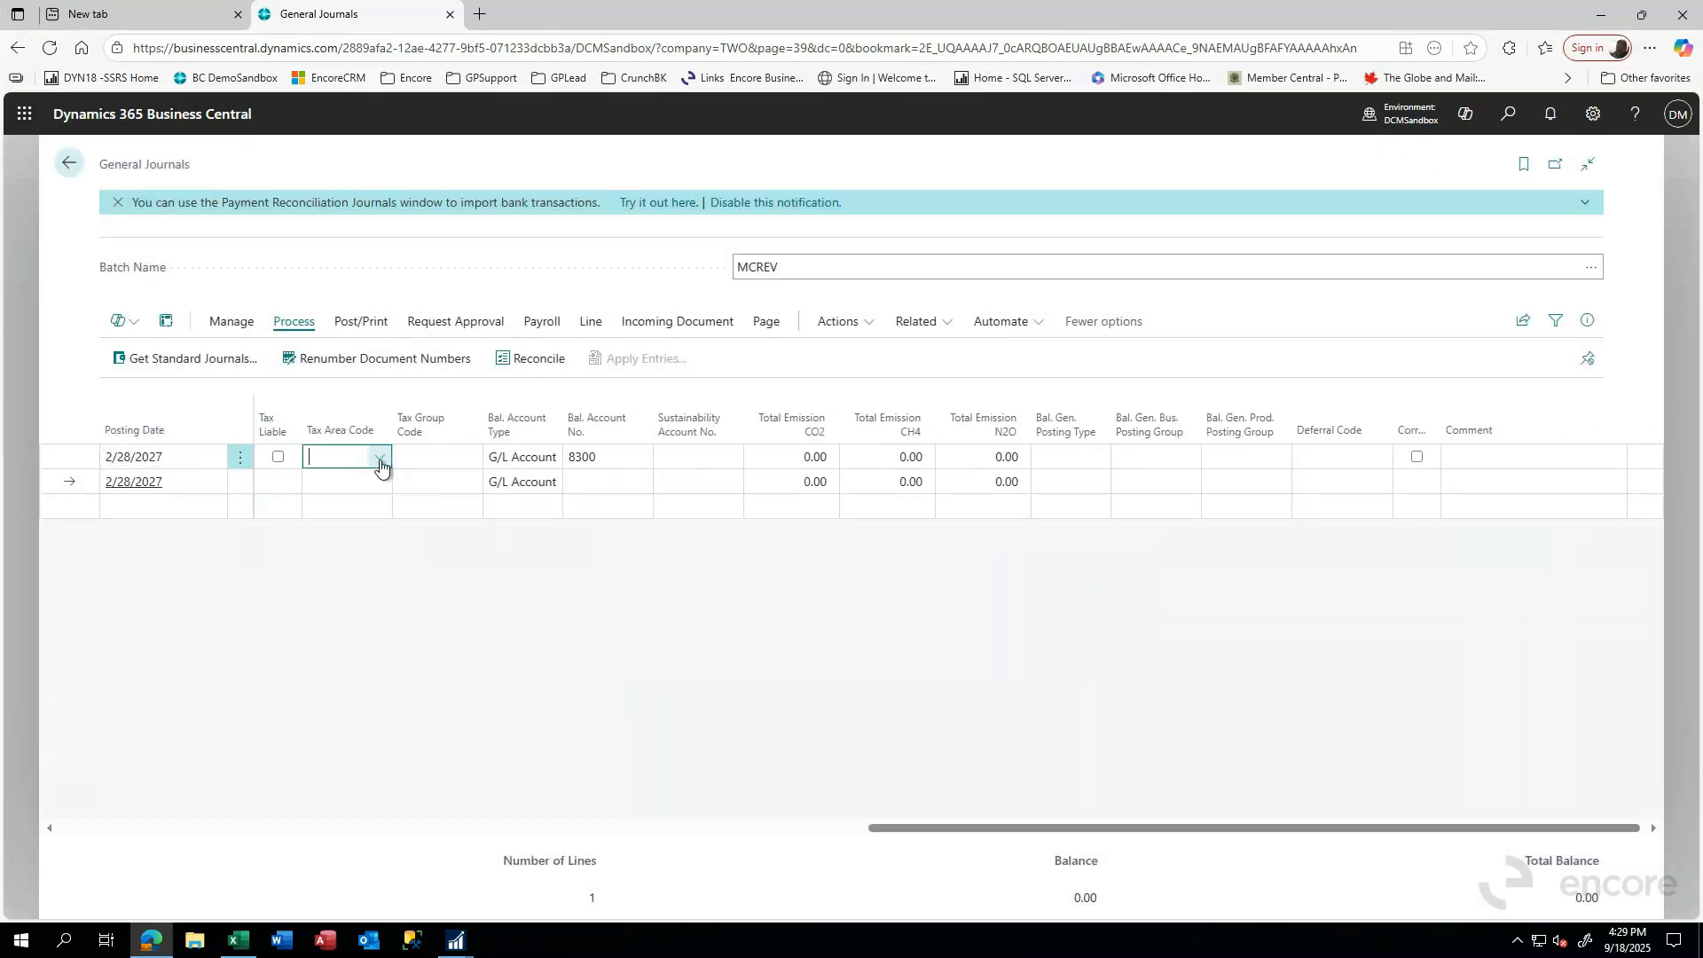
click(586, 460)
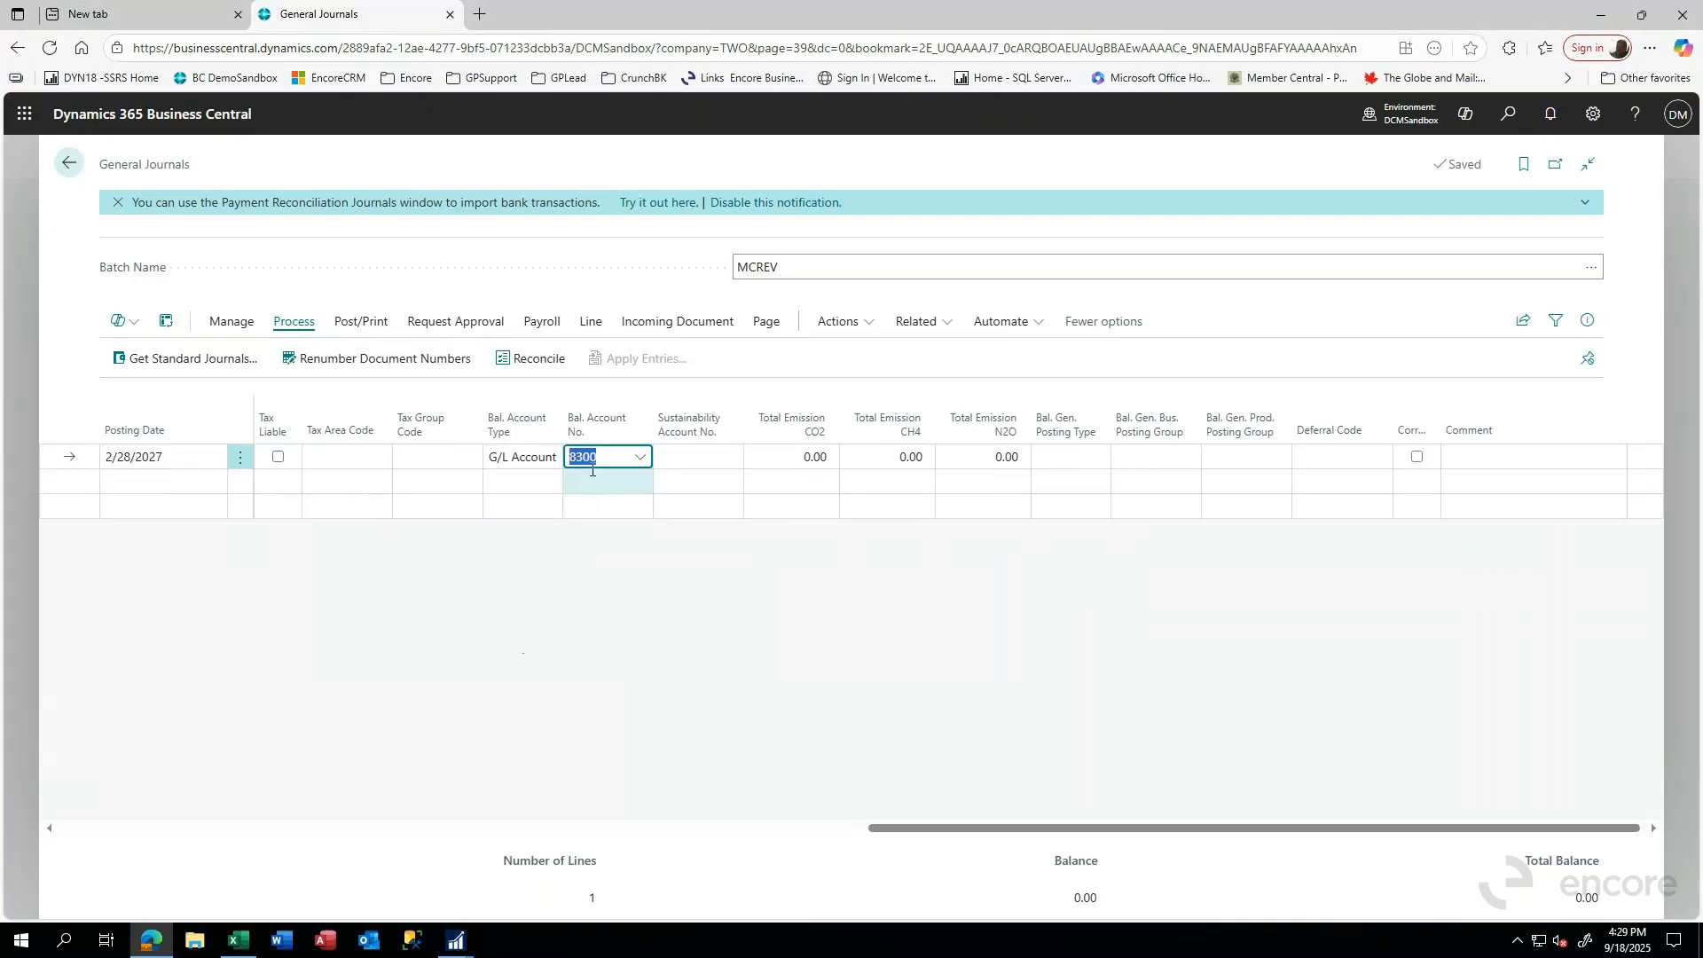
key(Tab)
key(Tab)
key(Tab)
key(Tab)
key(Tab)
key(Tab)
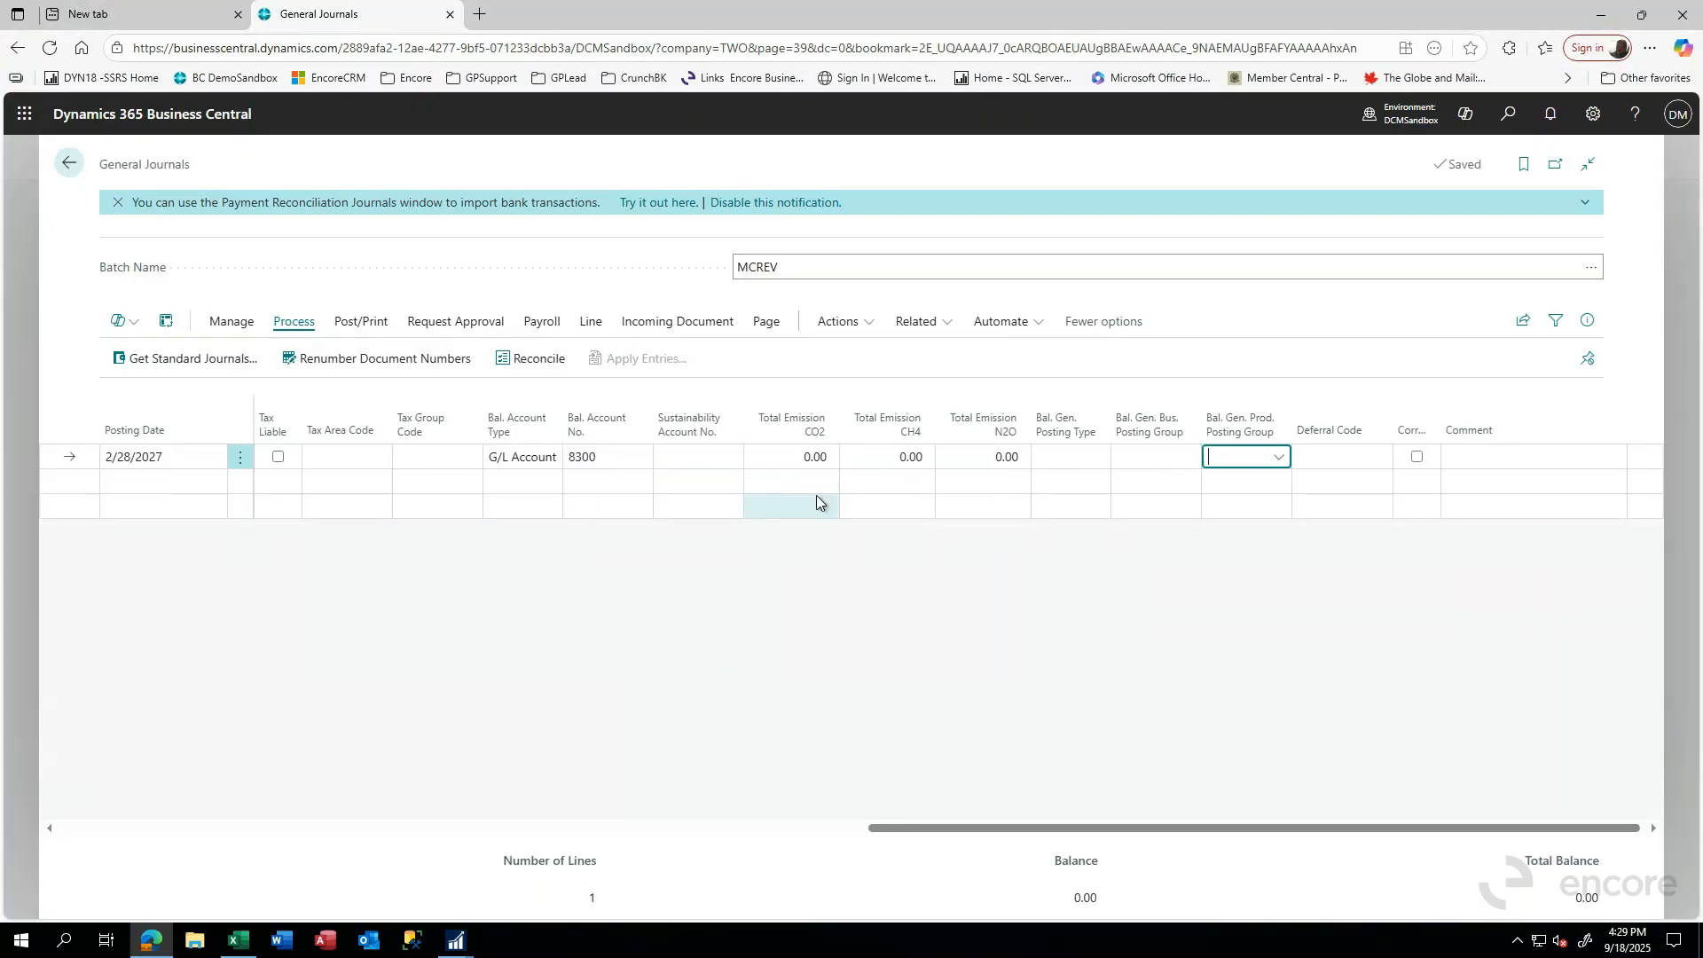
key(shift+Tab)
key(shift+Tab)
key(shift+Tab)
key(shift+Tab)
key(shift+Tab)
key(shift+Tab)
key(shift+Tab)
key(shift+Tab)
key(shift+Tab)
key(shift+Tab)
key(shift+Tab)
key(shift+Tab)
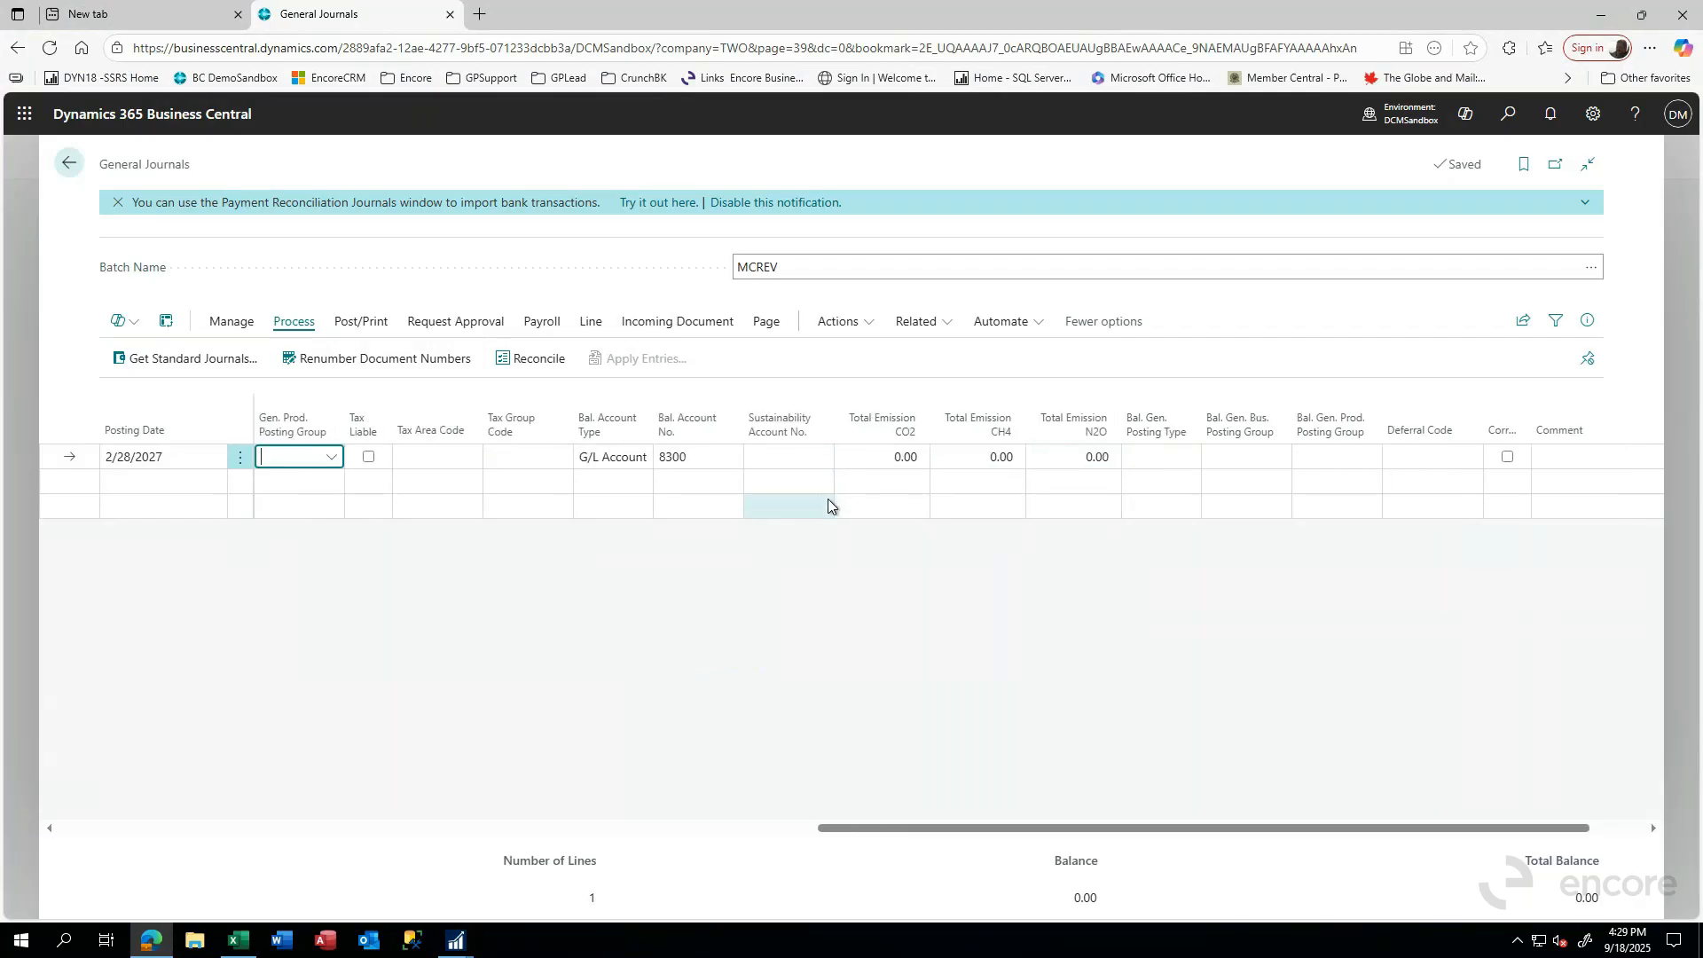
key(shift+Tab)
key(shift+Tab)
key(shift+Tab)
key(shift+Tab)
key(shift+Tab)
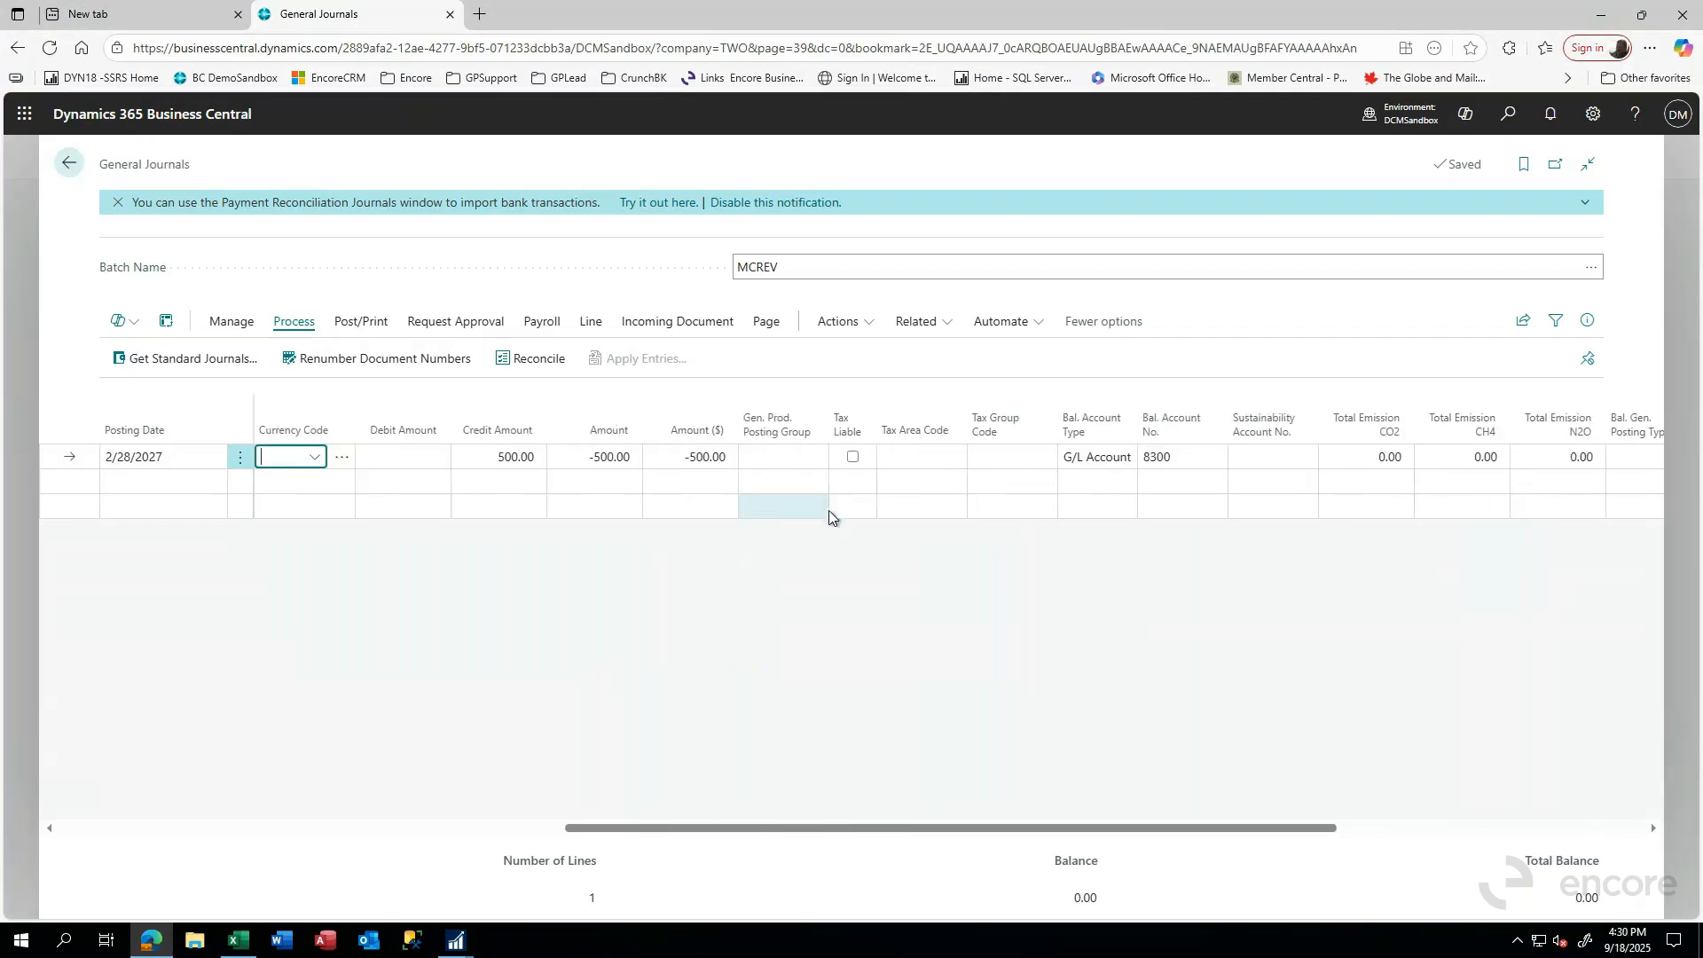
key(shift+Tab)
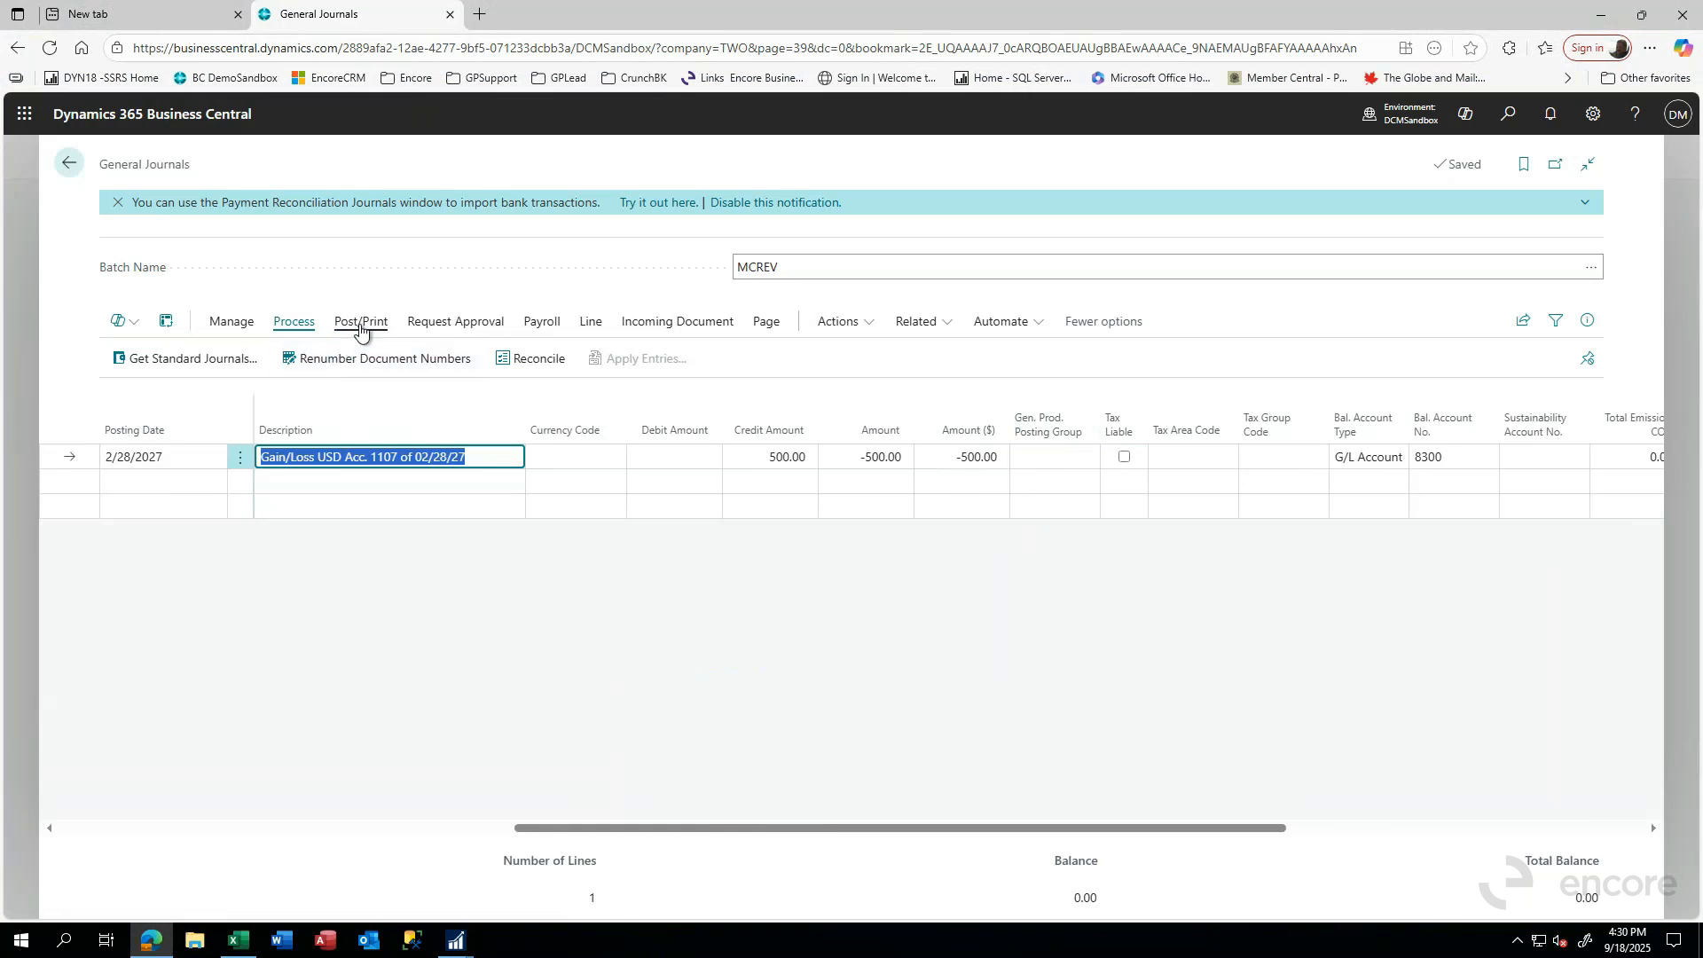
- Preview the posting of the MCREV journal and examine its G/L entries, including the source currency code and source currency amount
click(360, 323)
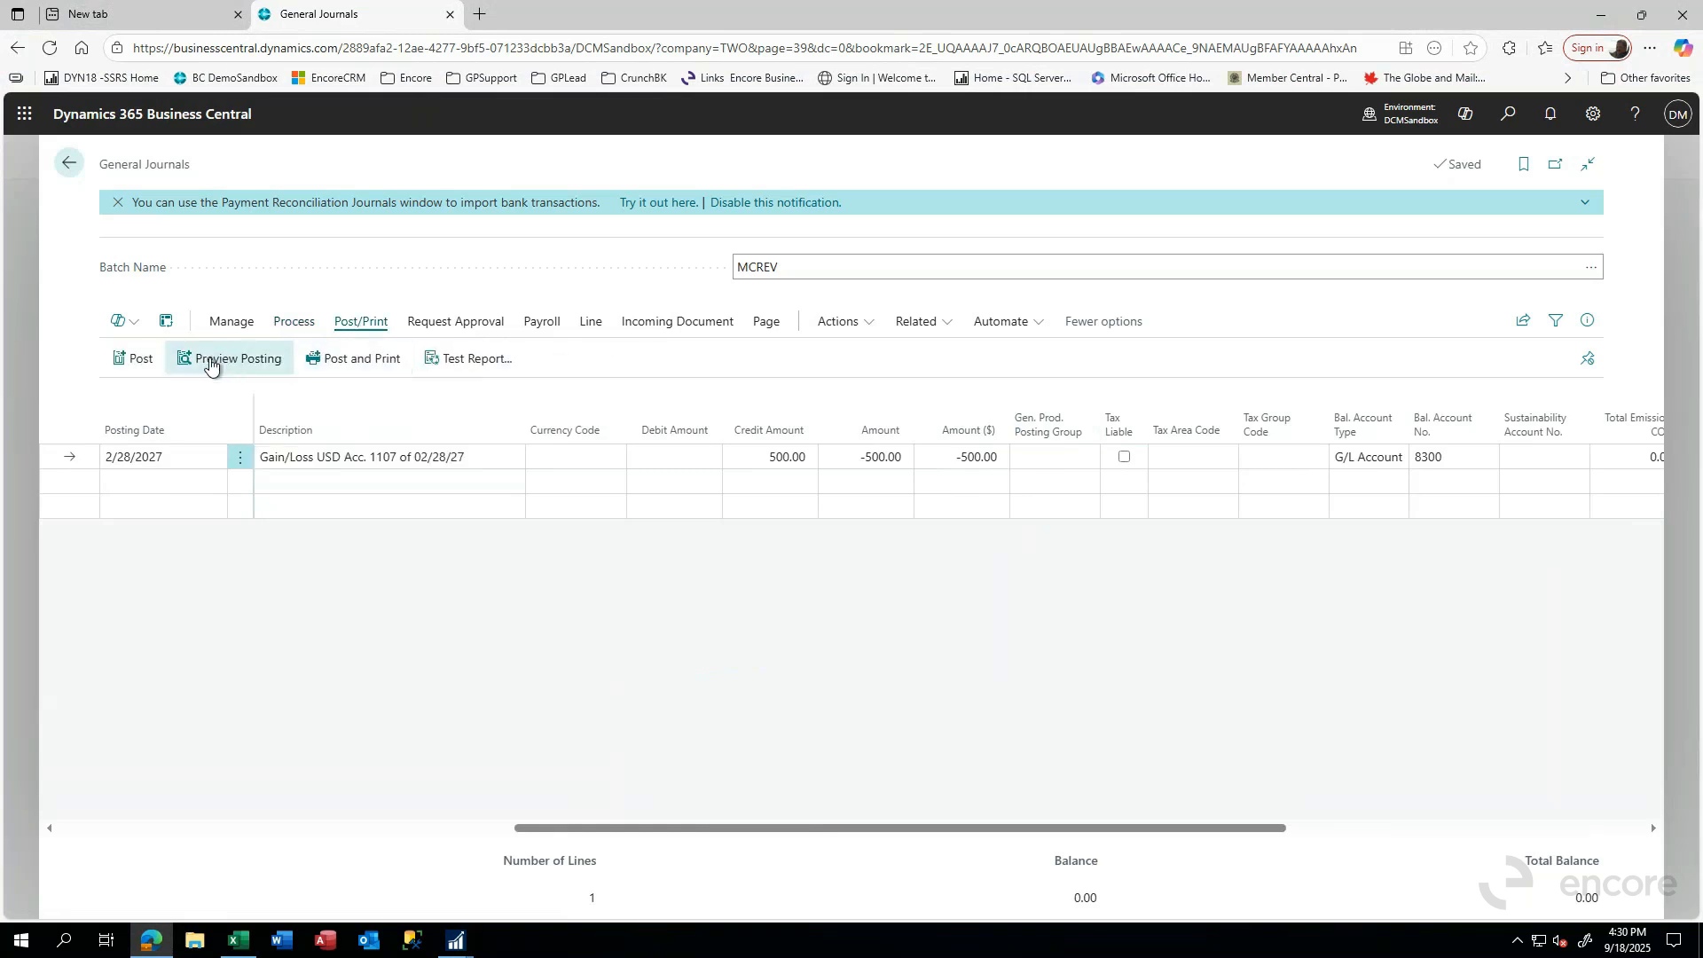
click(210, 360)
click(933, 570)
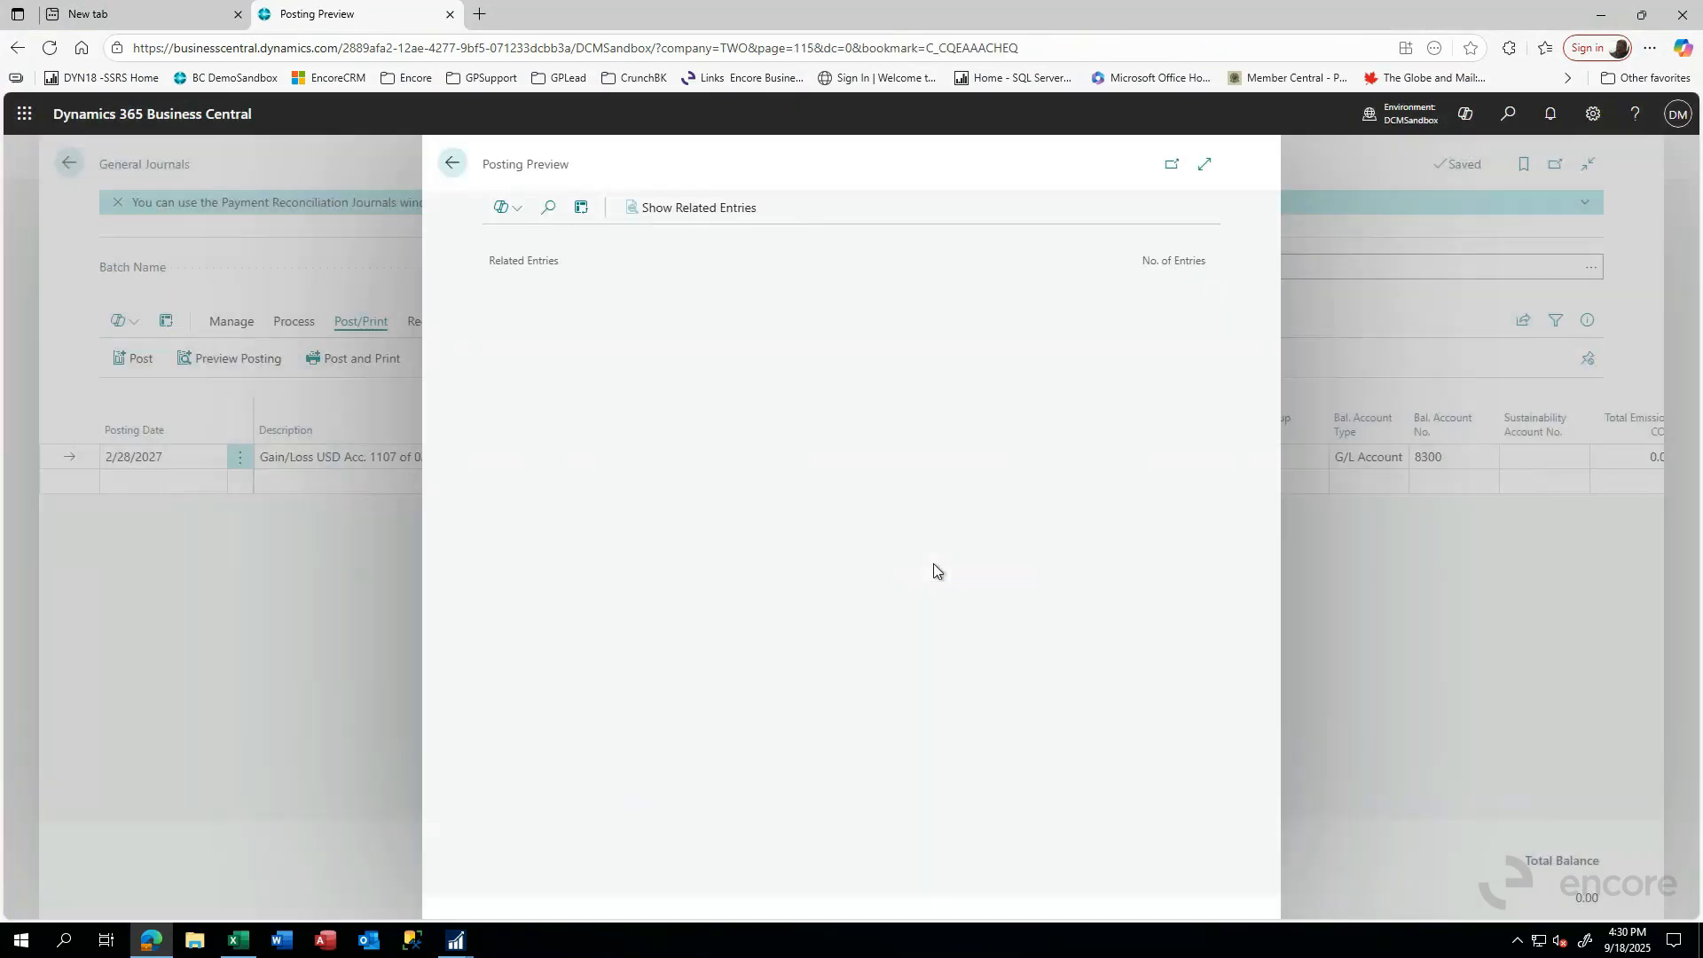
click(516, 290)
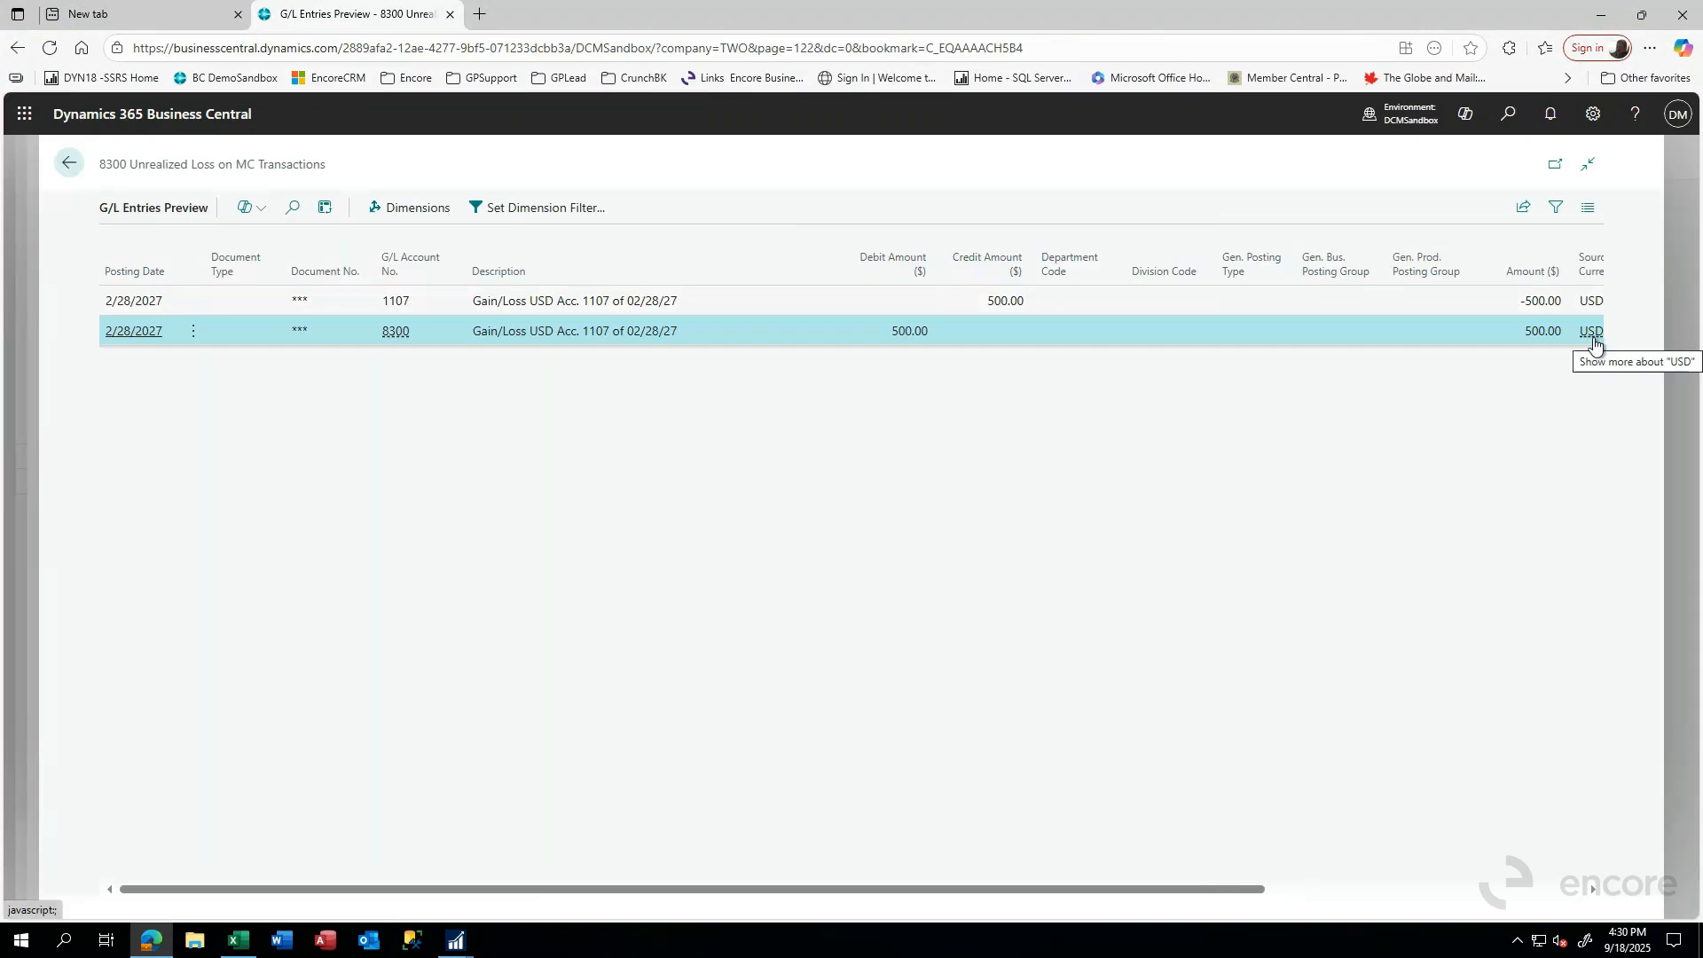
drag(1166, 890, 1448, 897)
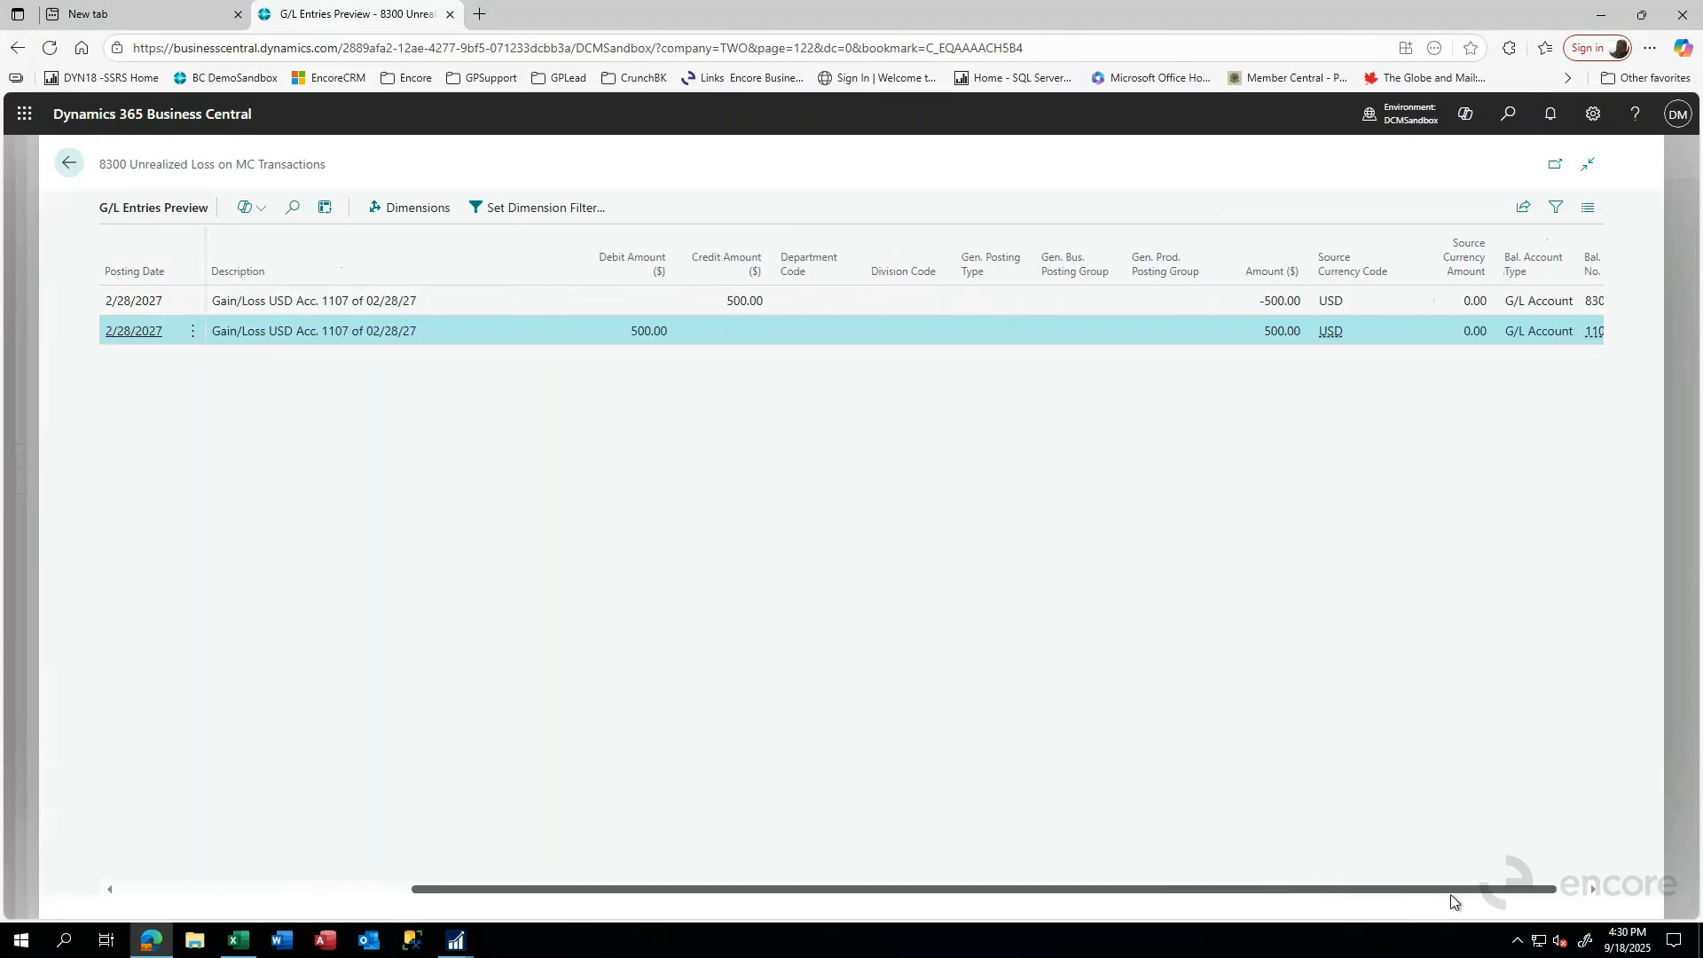